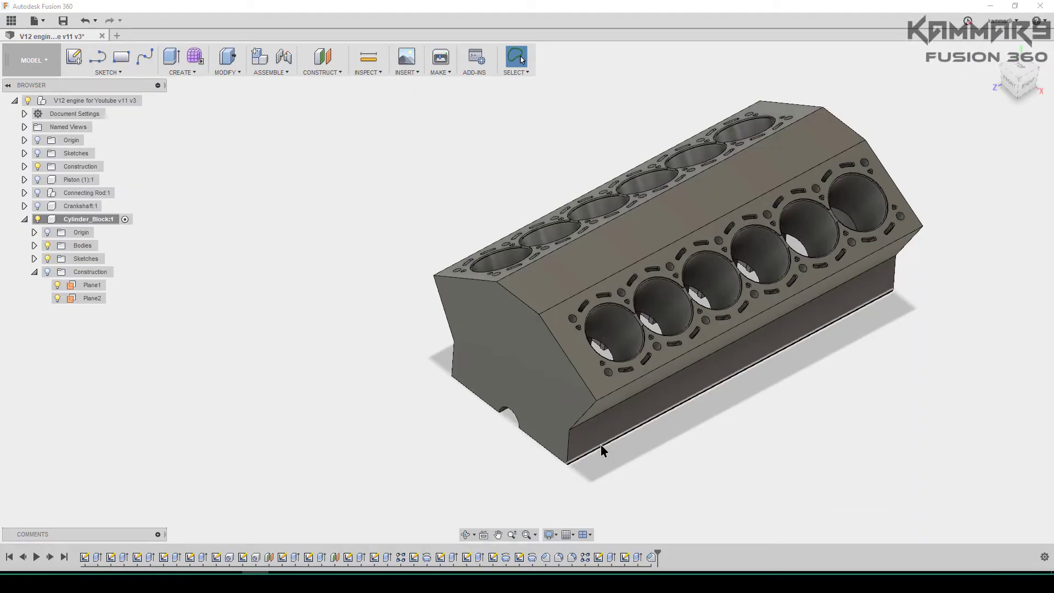
Start a new sketch on the flat front end face of the cylinder block.
{"action": "scroll", "coordinate": [555, 358], "scroll_direction": "down", "scroll_amount": 3}
{"action": "scroll", "coordinate": [703, 356], "scroll_direction": "up", "scroll_amount": 1}
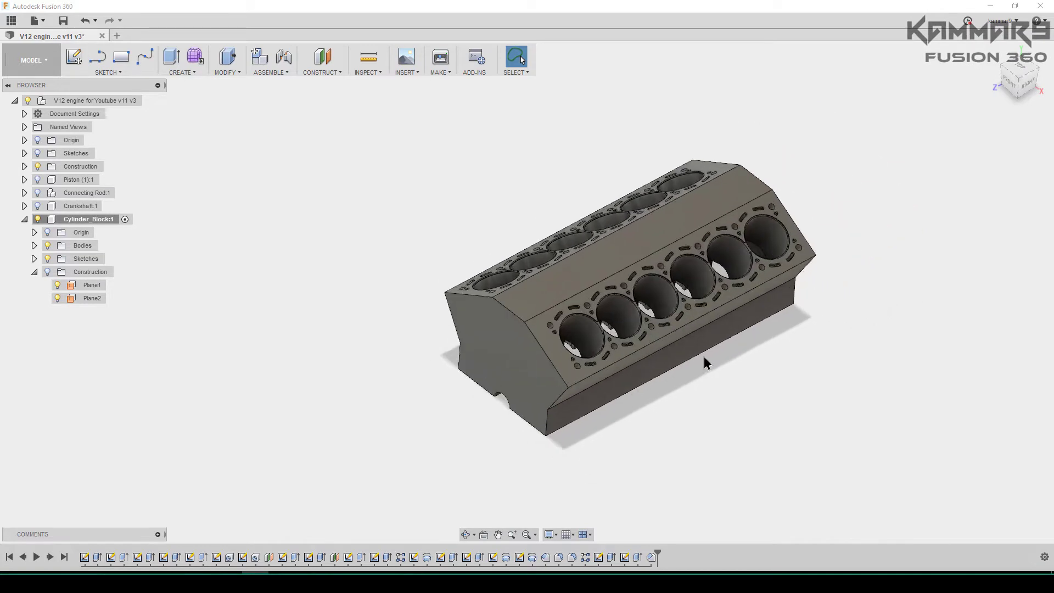
{"action": "middle_click_drag", "start_coordinate": [707, 363], "coordinate": [553, 207], "text": "shift"}
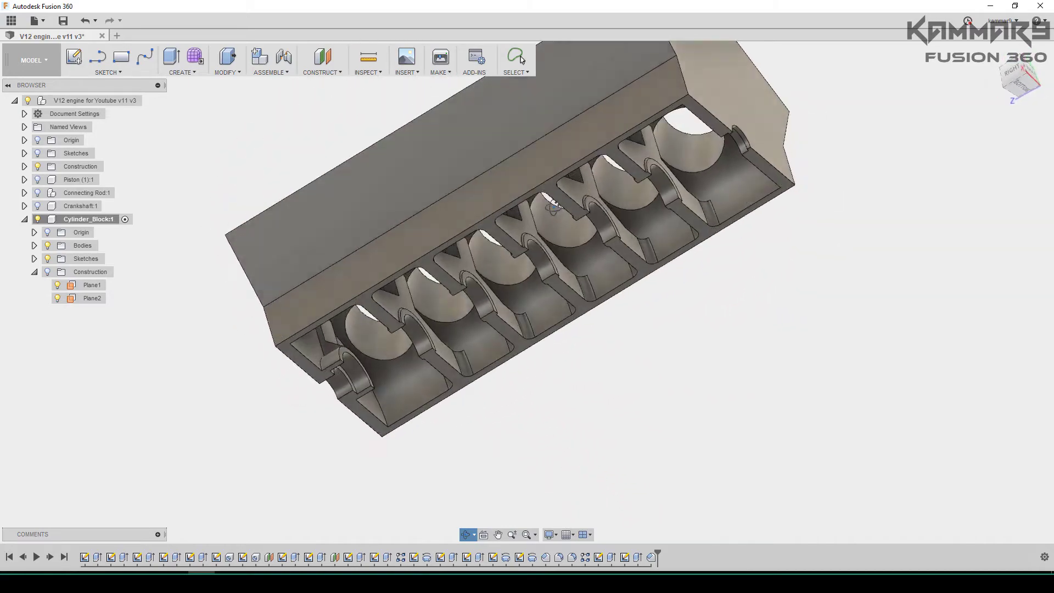
{"action": "scroll", "coordinate": [356, 351], "scroll_direction": "up", "scroll_amount": 3}
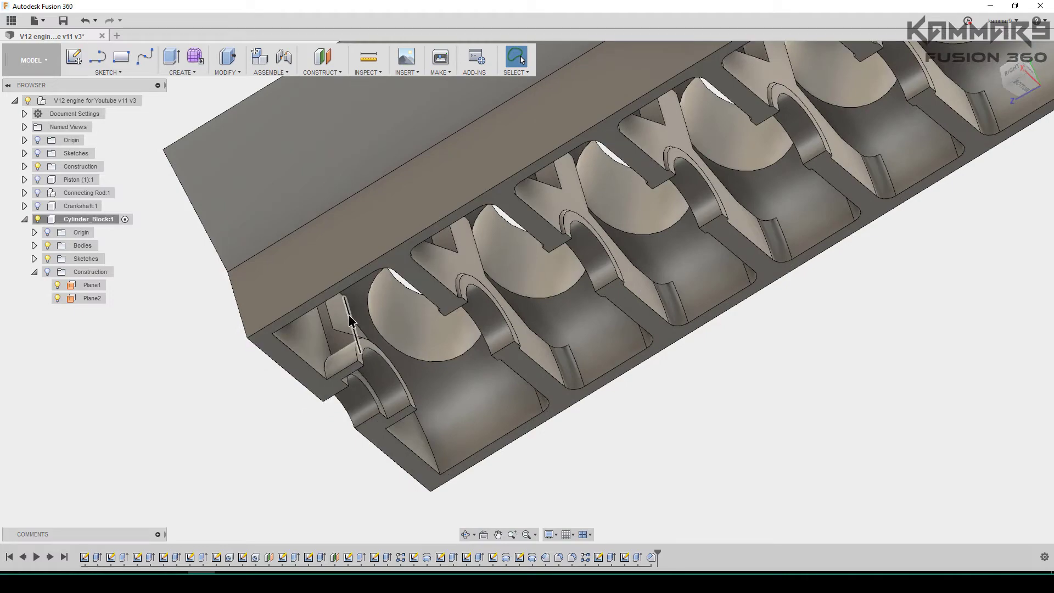
{"action": "middle_click_drag", "start_coordinate": [350, 320], "coordinate": [442, 348], "text": "shift"}
{"action": "left_click", "coordinate": [622, 305]}
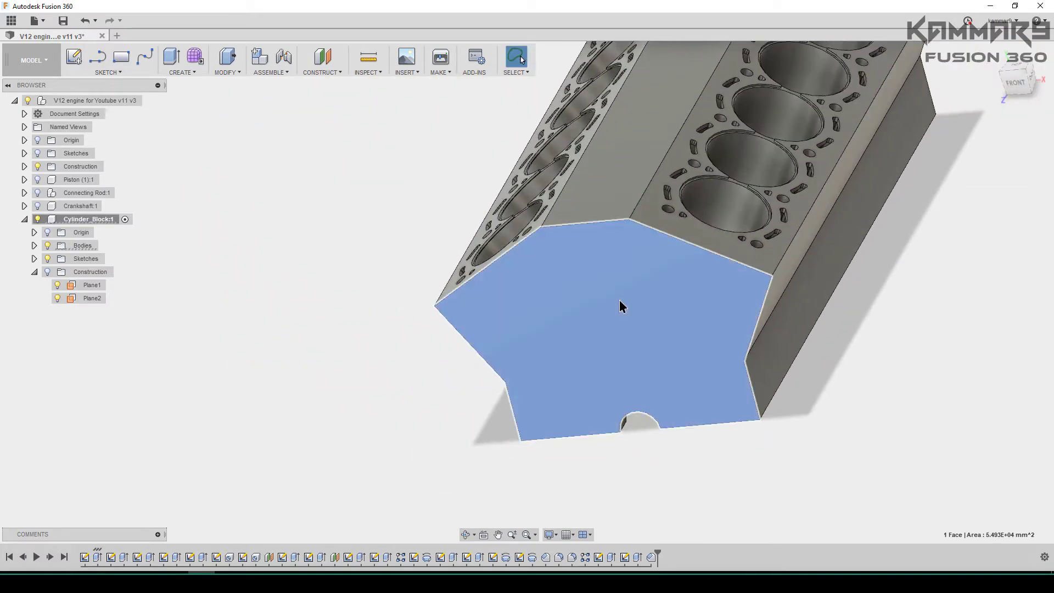
{"action": "left_click", "coordinate": [81, 62]}
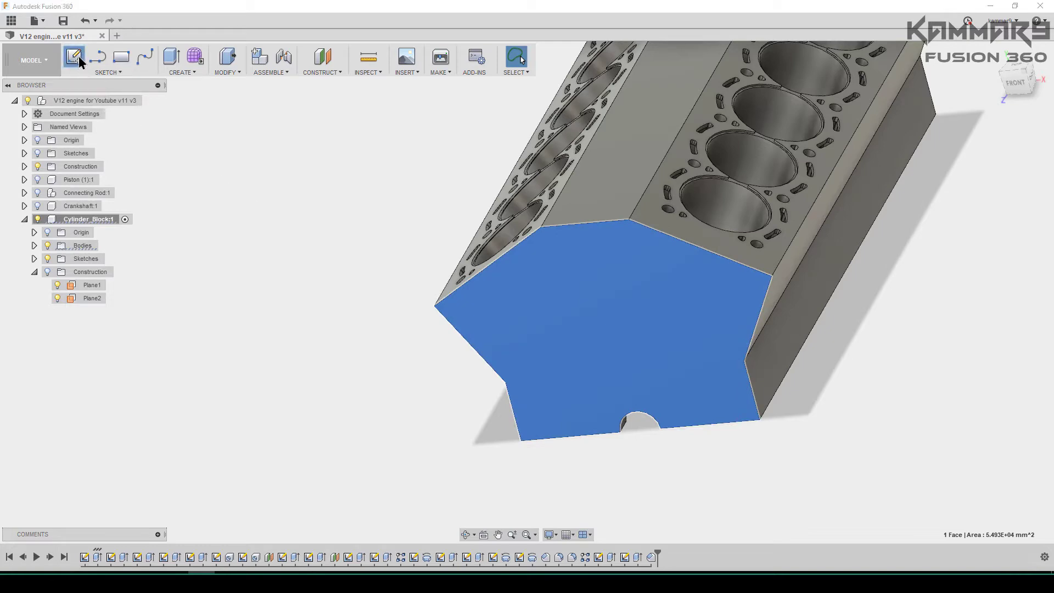
{"action": "scroll", "coordinate": [578, 408], "scroll_direction": "up", "scroll_amount": 4}
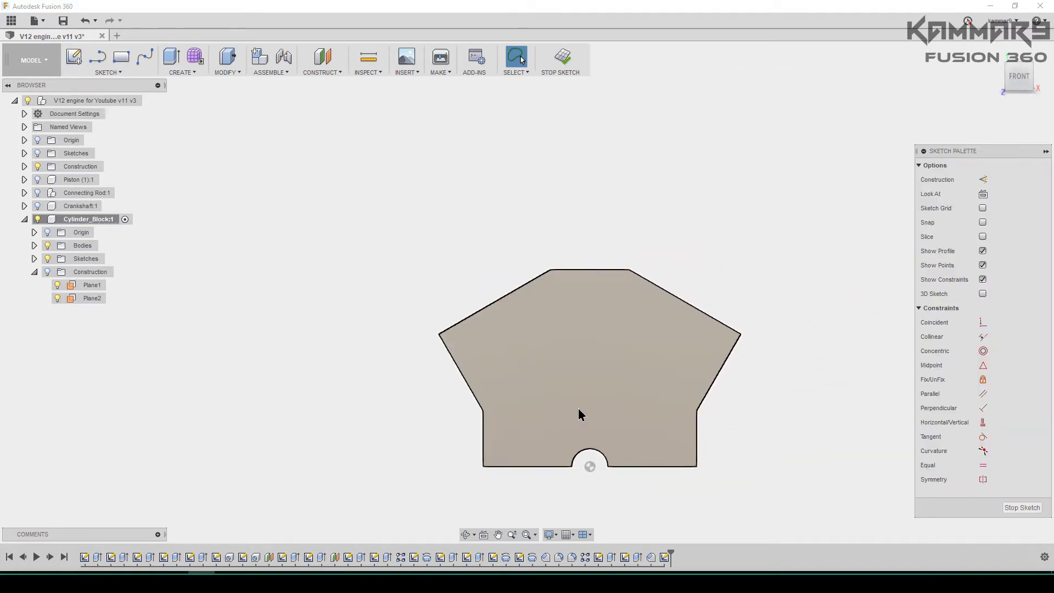
{"action": "scroll", "coordinate": [604, 398], "scroll_direction": "up", "scroll_amount": 1}
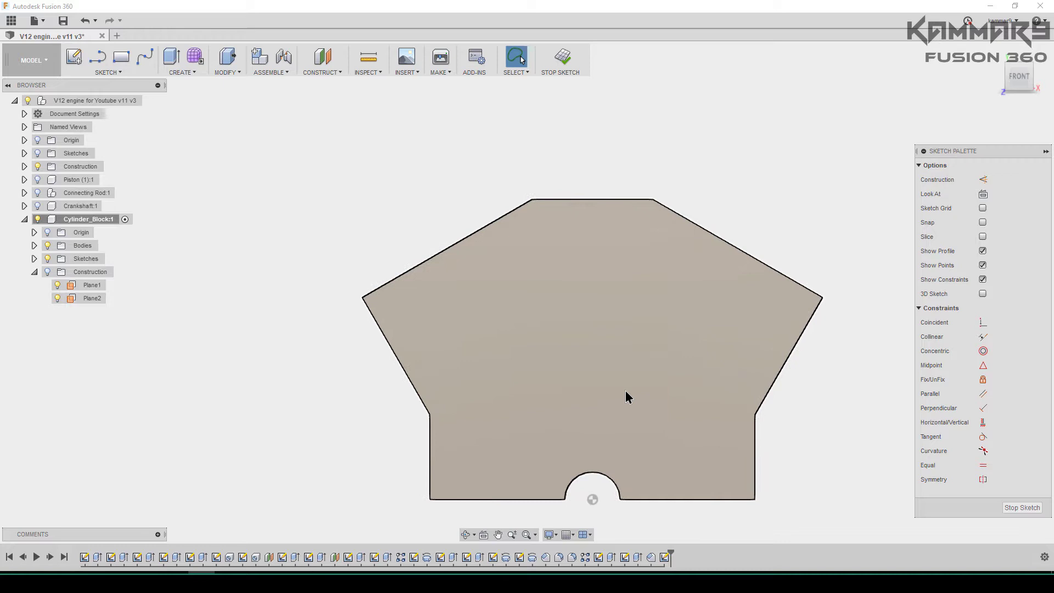
Draw a 30 mm diameter circle on the front face, centred above the half-round crankshaft opening.
{"action": "key", "text": "c"}
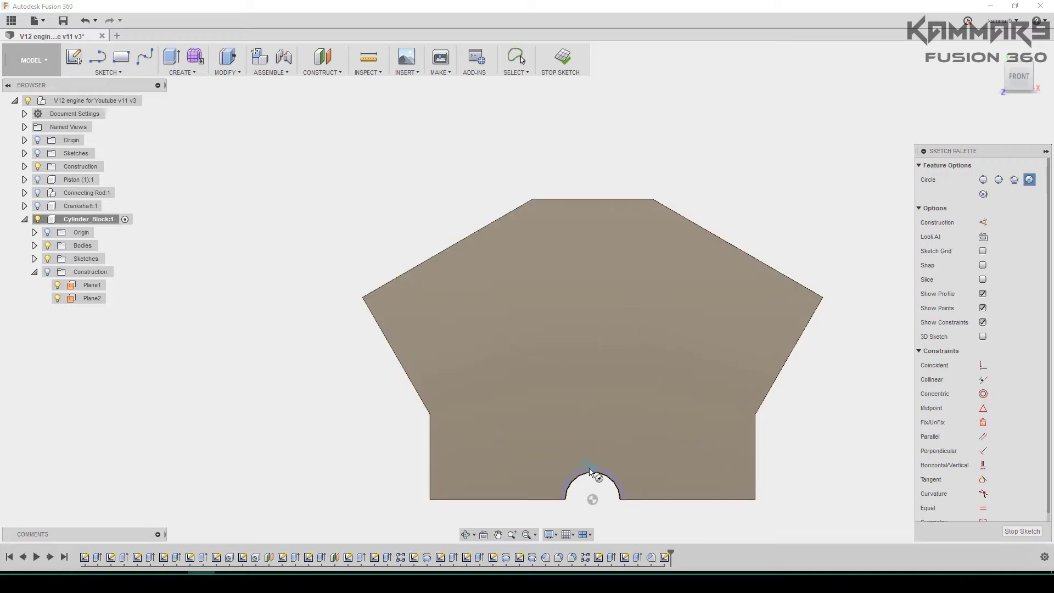
{"action": "left_click", "coordinate": [592, 294]}
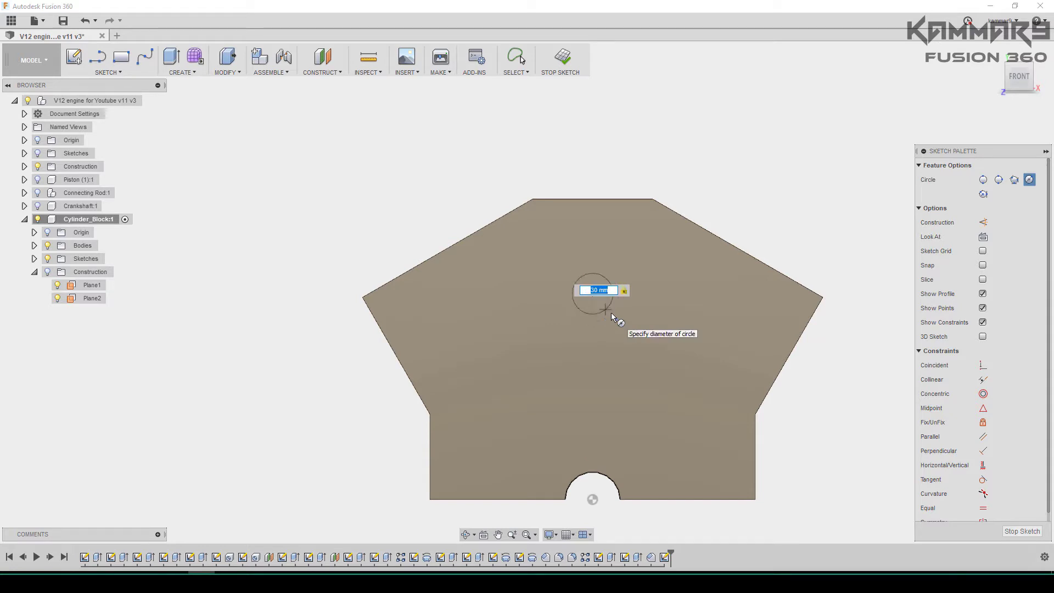
{"action": "key", "text": "Return"}
{"action": "key", "text": "Escape"}
Dimension the circle's centre at 125 mm above the sketch origin.
{"action": "key", "text": "d"}
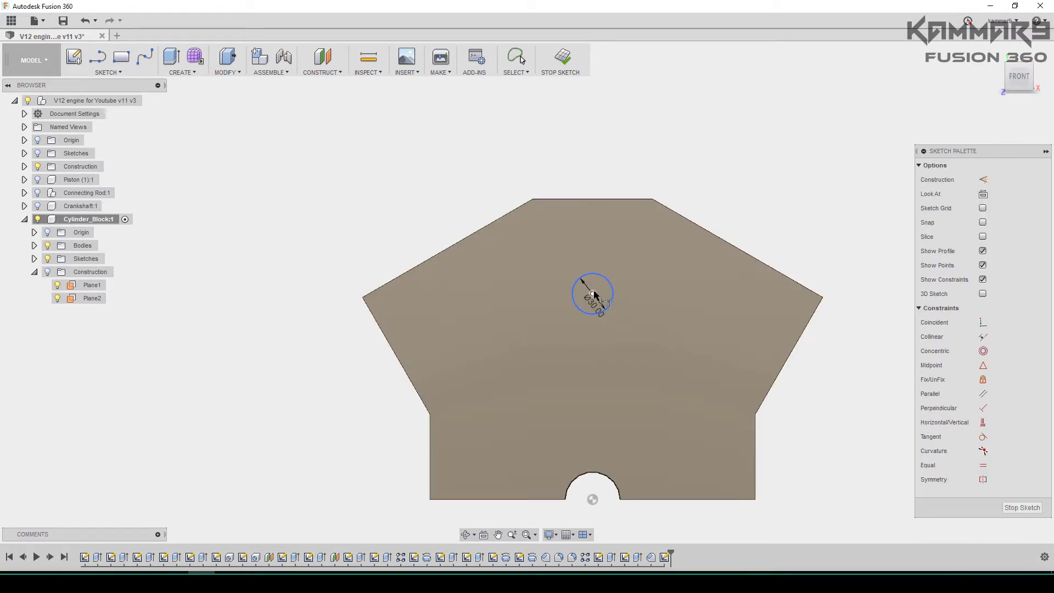
{"action": "left_click", "coordinate": [592, 294]}
{"action": "left_click", "coordinate": [592, 500]}
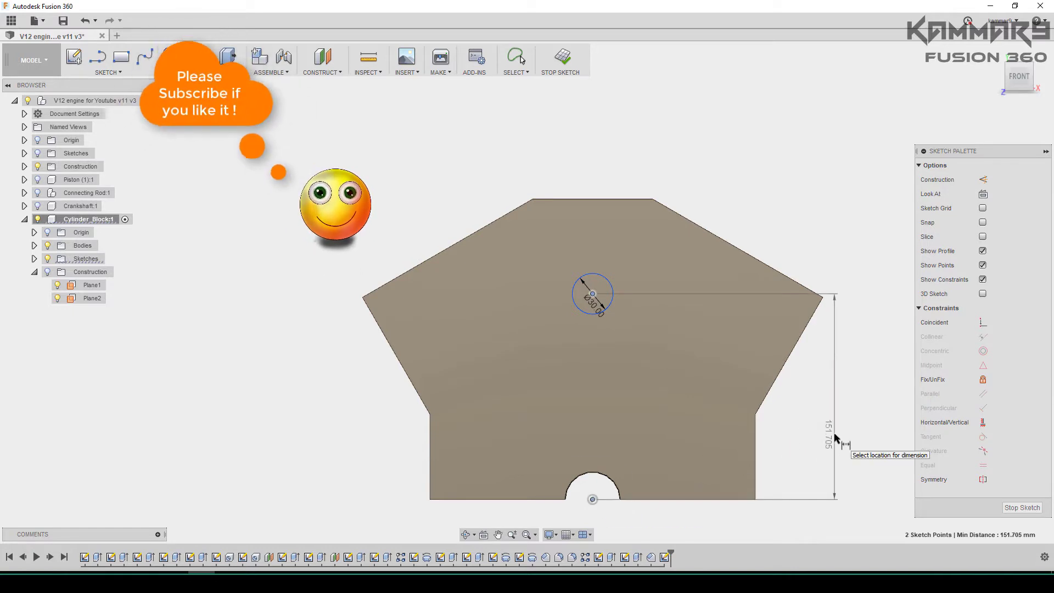
{"action": "left_click", "coordinate": [831, 433]}
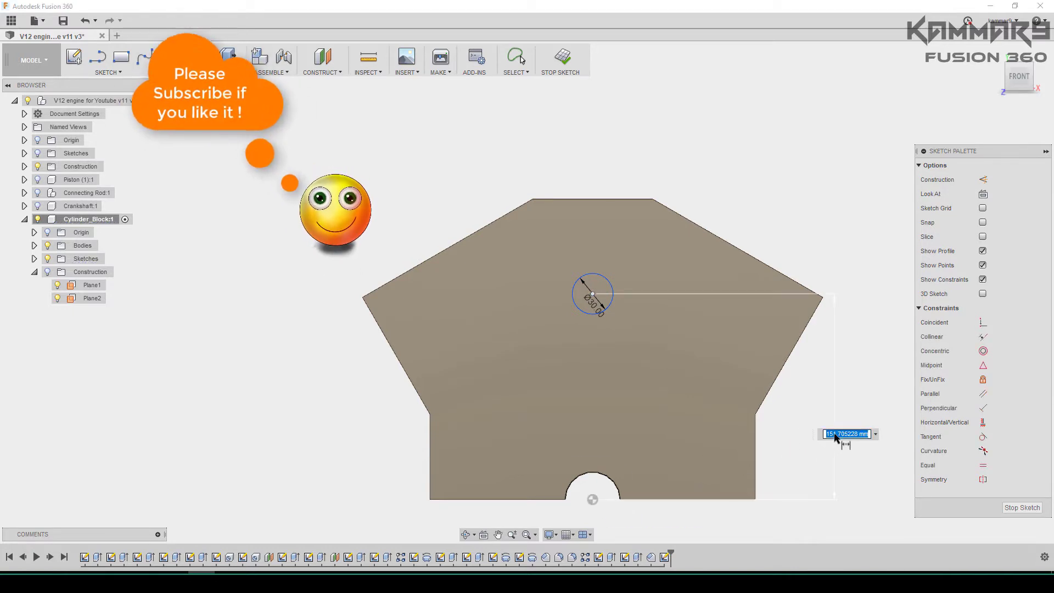
{"action": "type", "text": "125"}
{"action": "key", "text": "Return"}
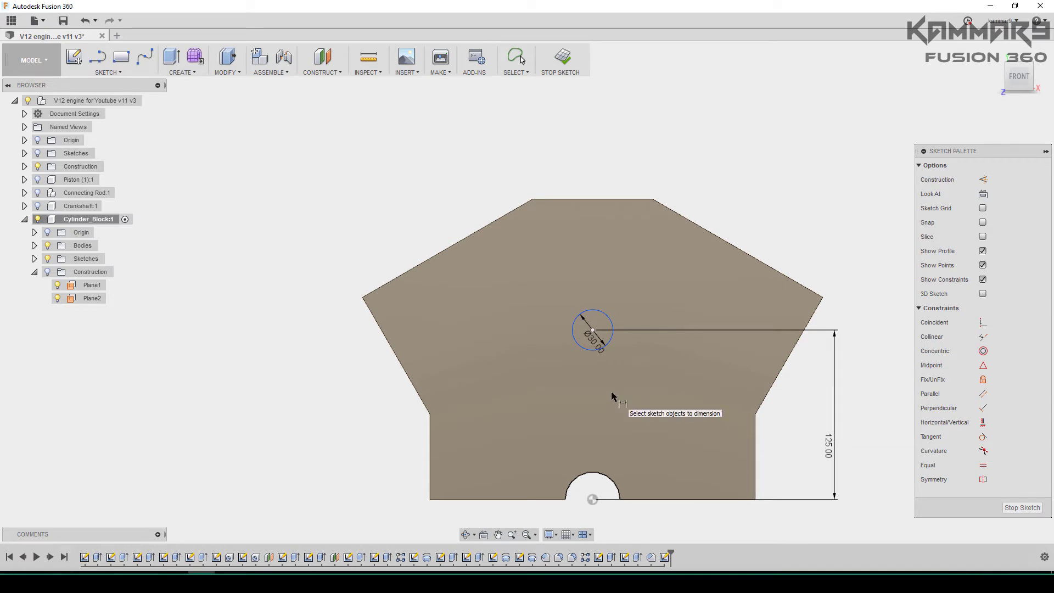
{"action": "key", "text": "Escape"}
Align the circle's centre vertically with the origin using a Horizontal/Vertical constraint.
{"action": "left_click", "coordinate": [593, 330]}
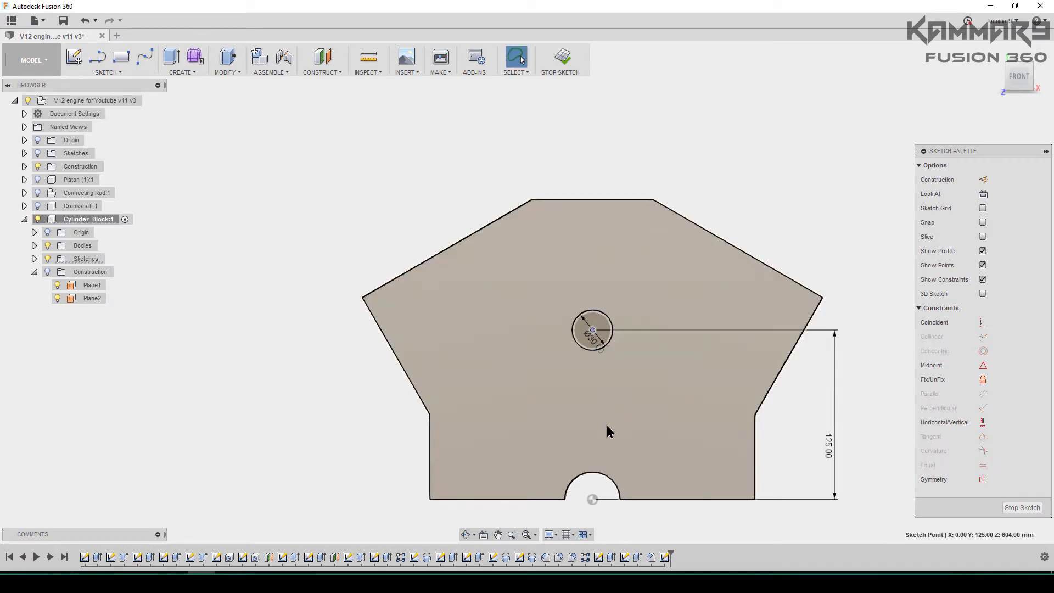
{"action": "left_click", "coordinate": [592, 499]}
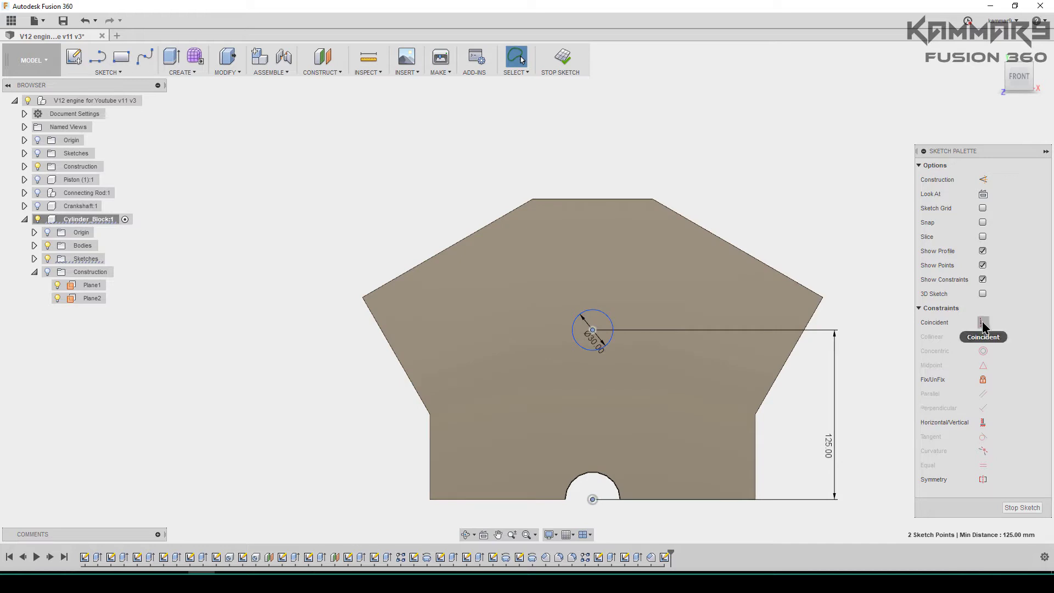
{"action": "left_click", "coordinate": [982, 422]}
Extrude the 30 mm circle profile outward from the front face as a boss, using the Join operation.
{"action": "scroll", "coordinate": [680, 360], "scroll_direction": "down", "scroll_amount": 3}
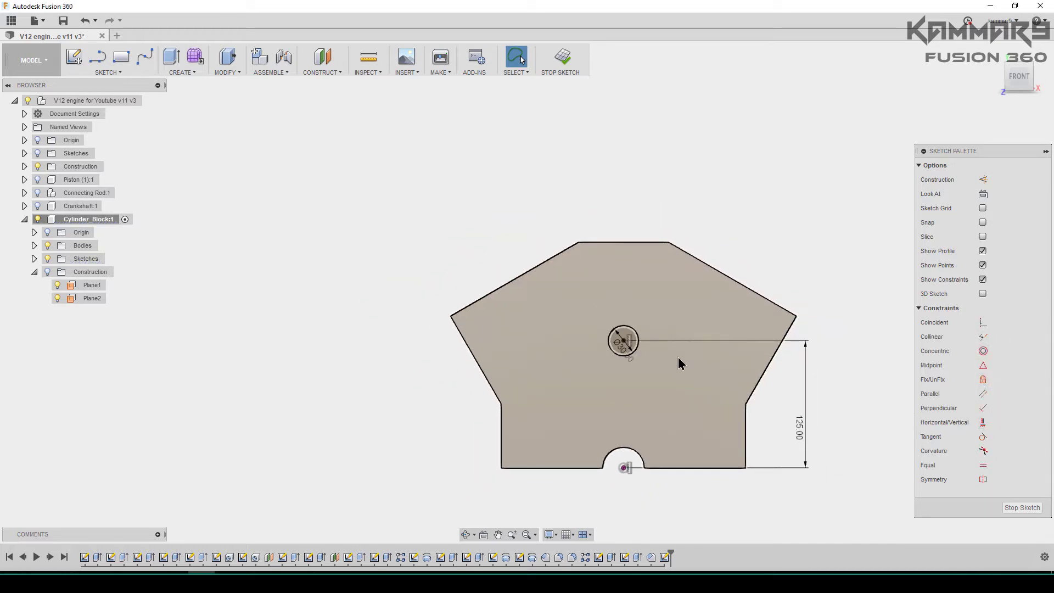
{"action": "mouse_move", "coordinate": [680, 360]}
{"action": "middle_mouse_down", "text": "shift"}
{"action": "mouse_move", "coordinate": [654, 357]}
{"action": "mouse_move", "coordinate": [649, 373]}
{"action": "mouse_move", "coordinate": [587, 409]}
{"action": "middle_mouse_up", "text": "shift"}
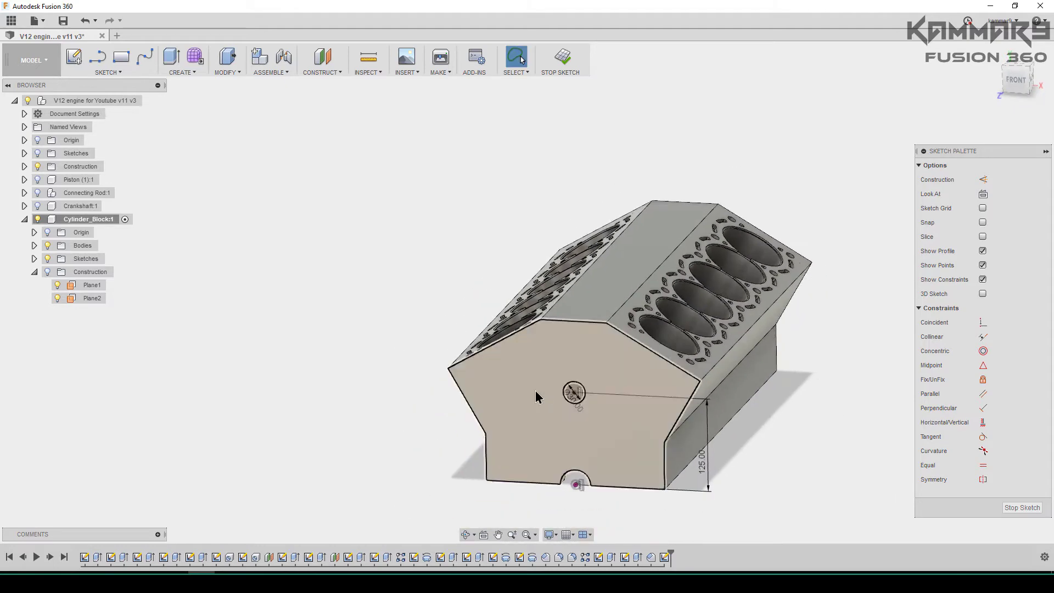
{"action": "scroll", "coordinate": [584, 410], "scroll_direction": "up", "scroll_amount": 5}
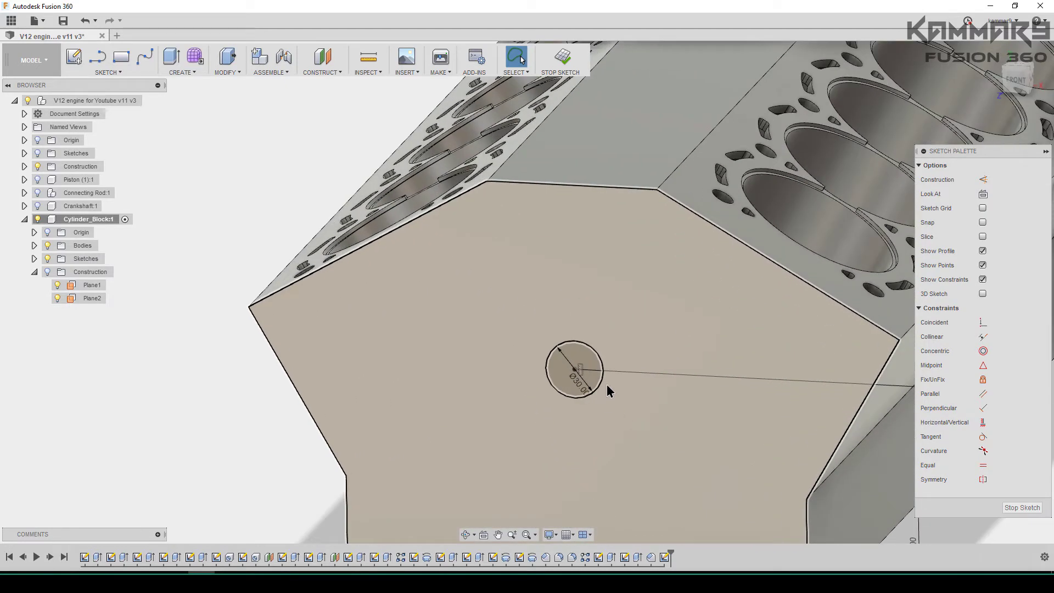
{"action": "scroll", "coordinate": [607, 389], "scroll_direction": "up", "scroll_amount": 2}
{"action": "left_click", "coordinate": [590, 375]}
{"action": "key", "text": "e"}
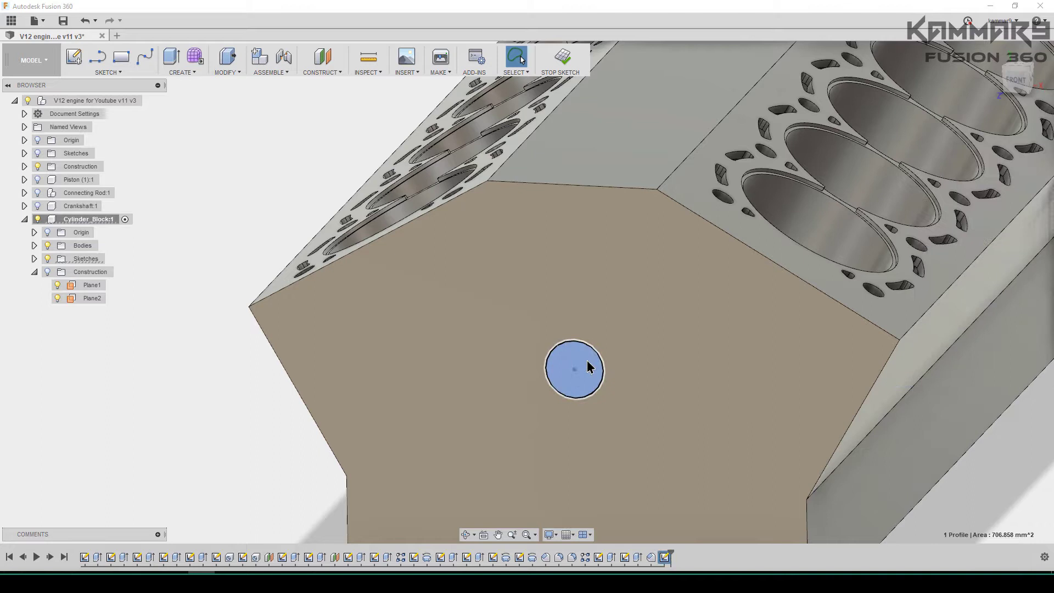
{"action": "left_click_drag", "start_coordinate": [572, 373], "coordinate": [567, 376]}
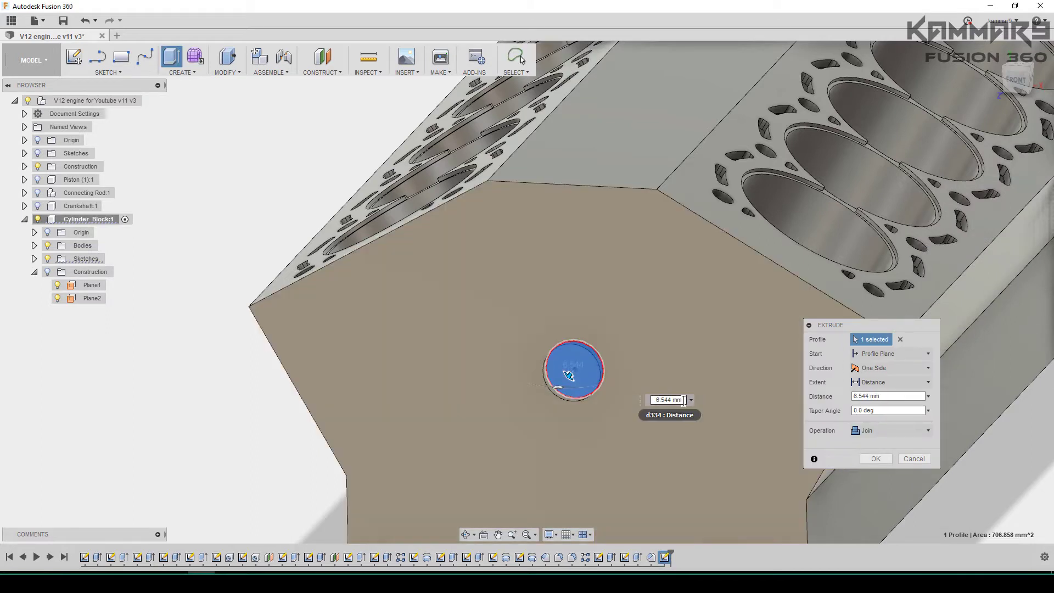
{"action": "left_click_drag", "start_coordinate": [684, 401], "coordinate": [641, 406]}
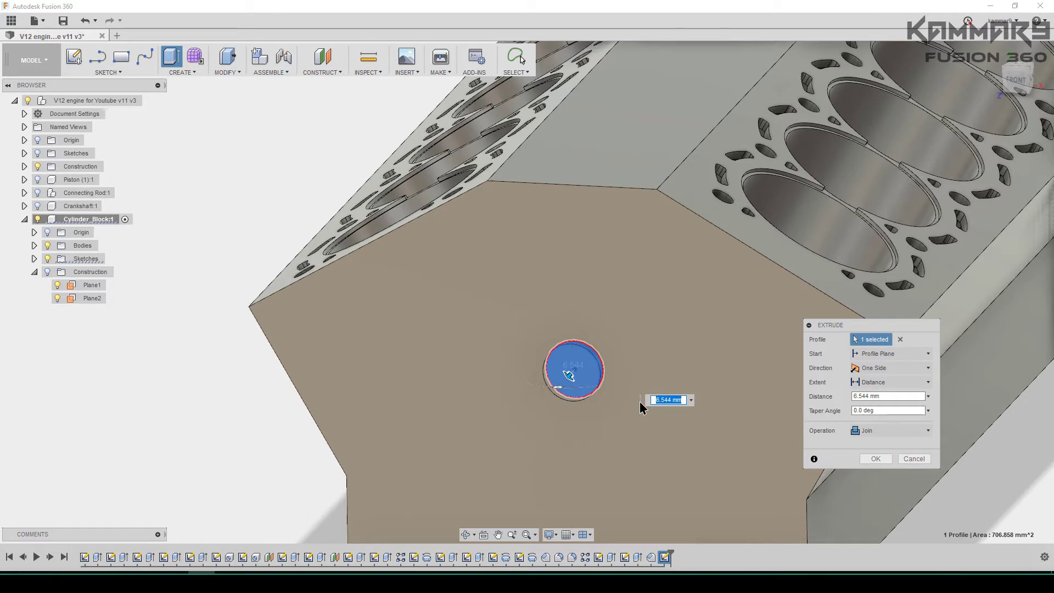
{"action": "key", "text": "Return"}
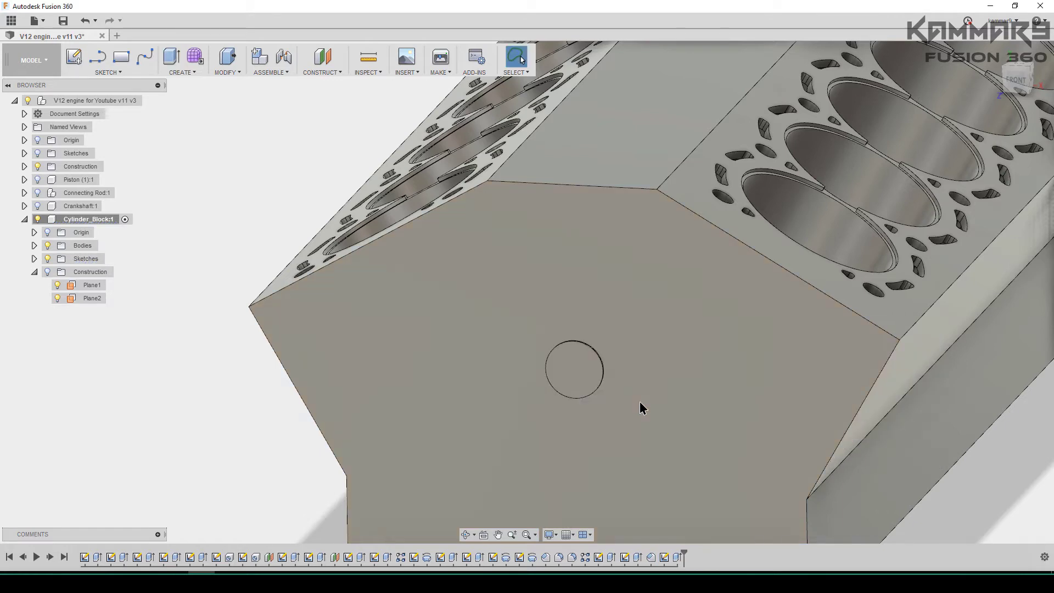
Start a new sketch on the round face of the boss at the front of the block.
{"action": "scroll", "coordinate": [617, 408], "scroll_direction": "down", "scroll_amount": 1}
{"action": "scroll", "coordinate": [594, 384], "scroll_direction": "up", "scroll_amount": 3}
{"action": "left_click", "coordinate": [568, 369]}
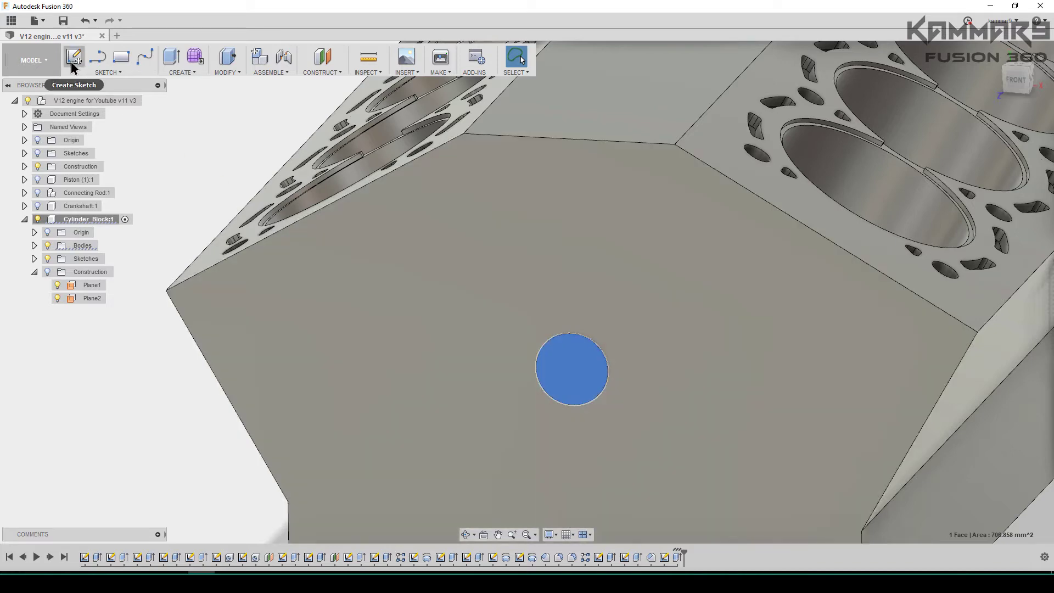
{"action": "left_click", "coordinate": [72, 60]}
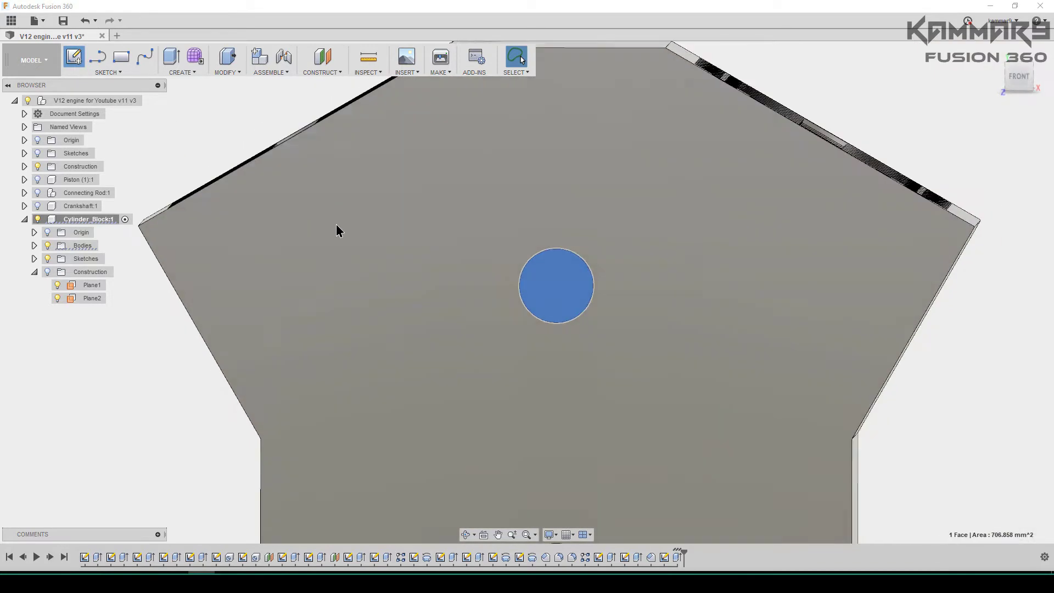
{"action": "scroll", "coordinate": [566, 308], "scroll_direction": "up", "scroll_amount": 2}
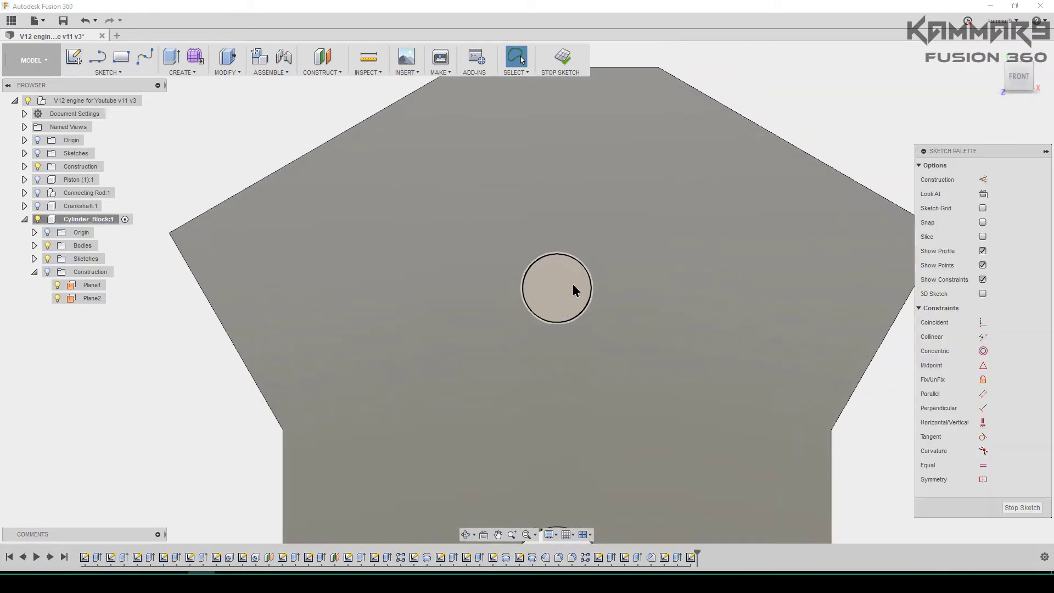
{"action": "mouse_move", "coordinate": [572, 284]}
{"action": "middle_mouse_down", "text": "shift"}
{"action": "mouse_move", "coordinate": [567, 226]}
{"action": "mouse_move", "coordinate": [557, 301]}
{"action": "middle_mouse_up", "text": "shift"}
{"action": "scroll", "coordinate": [558, 302], "scroll_direction": "down", "scroll_amount": 5}
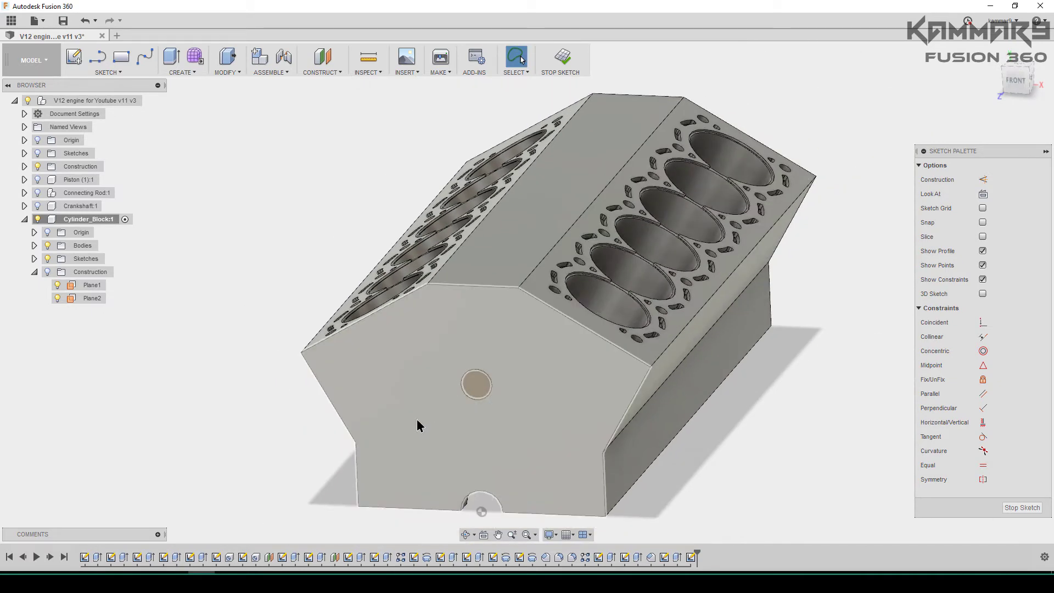
{"action": "scroll", "coordinate": [418, 420], "scroll_direction": "up", "scroll_amount": 4}
{"action": "scroll", "coordinate": [451, 395], "scroll_direction": "up", "scroll_amount": 3}
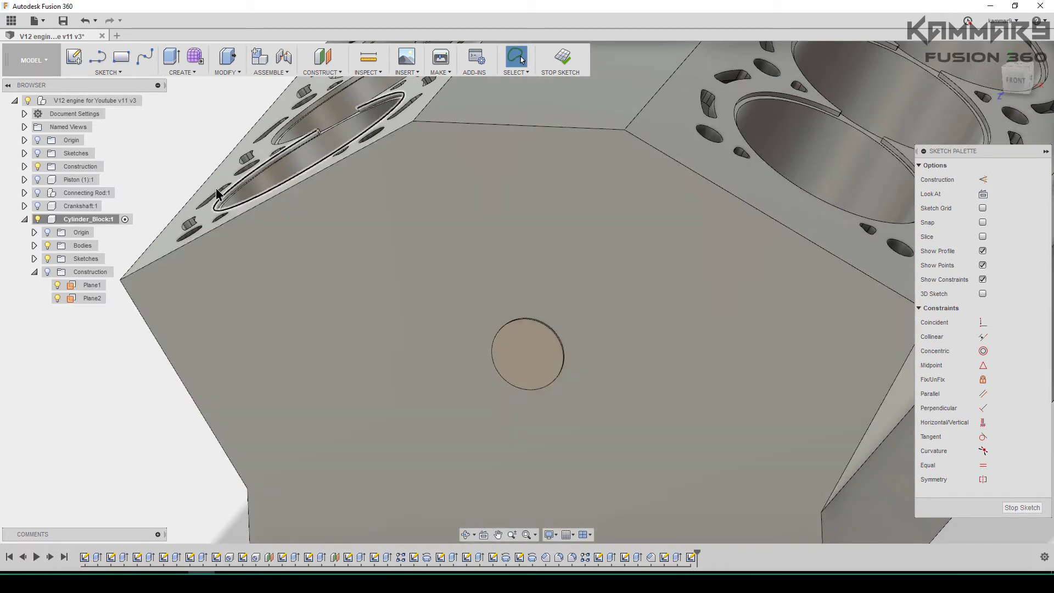
Draw a 20 mm diameter circle at the centre of the boss face.
{"action": "key", "text": "c"}
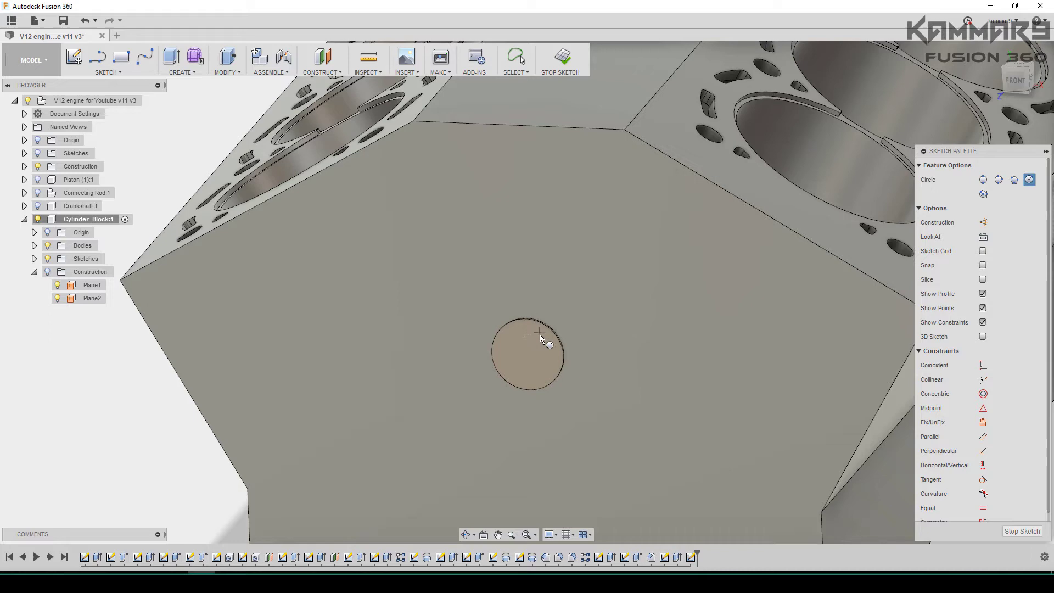
{"action": "left_click", "coordinate": [1016, 80]}
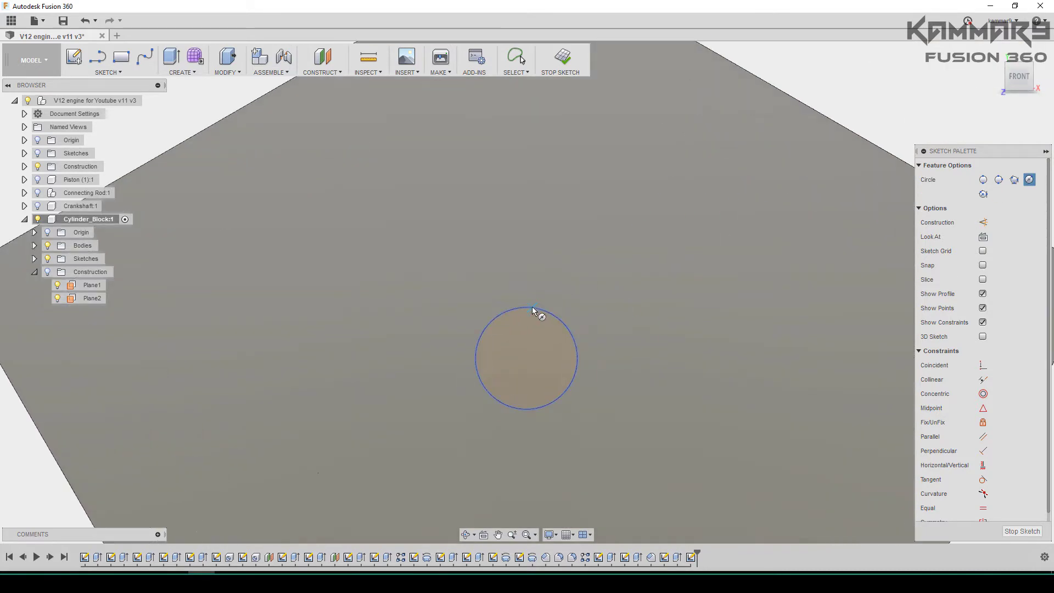
{"action": "left_click", "coordinate": [527, 359]}
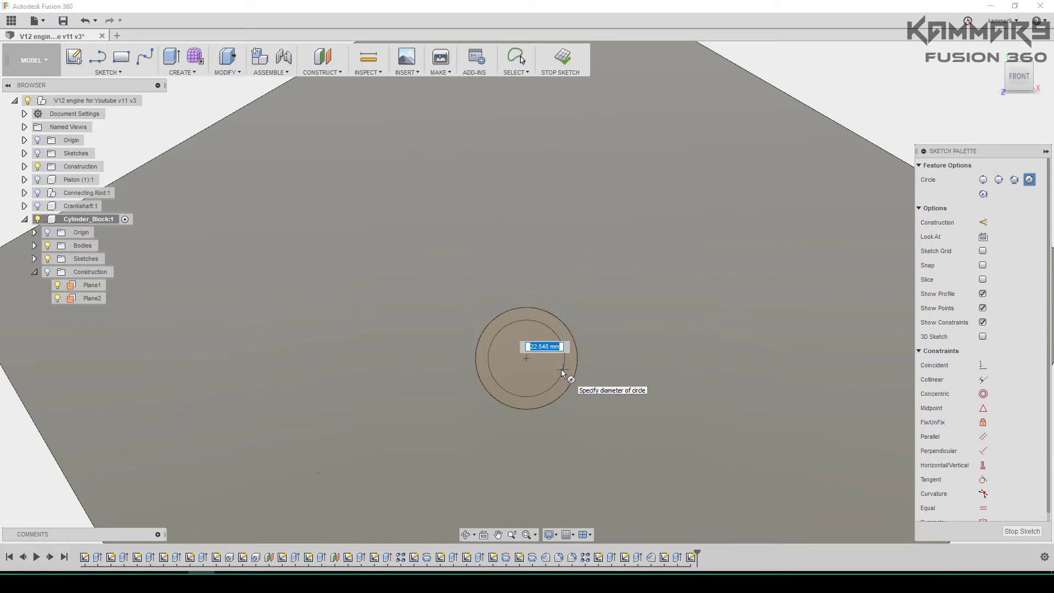
{"action": "type", "text": "20"}
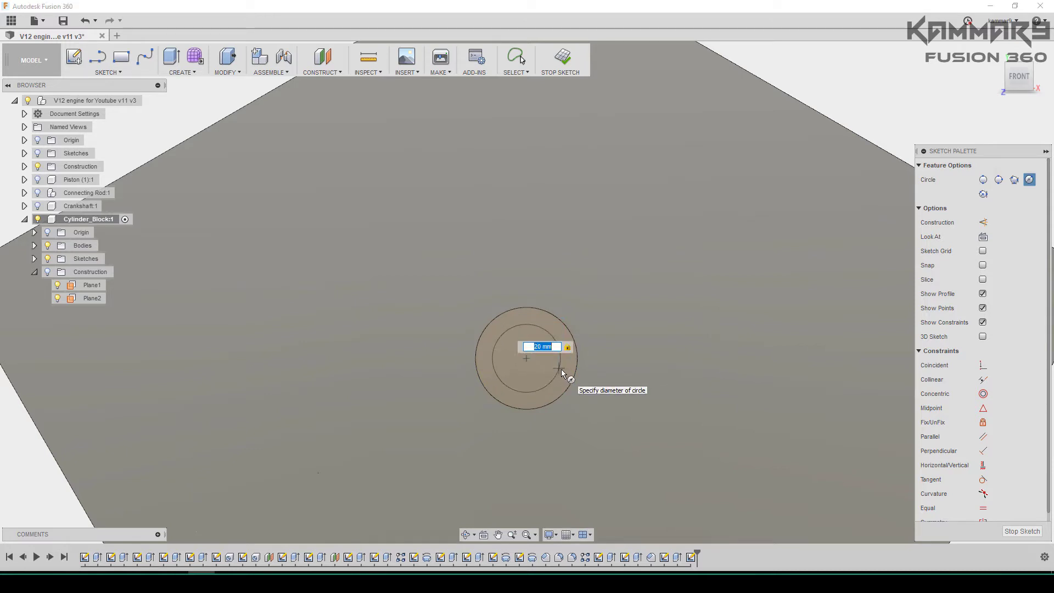
{"action": "key", "text": "Return"}
{"action": "key", "text": "Escape"}
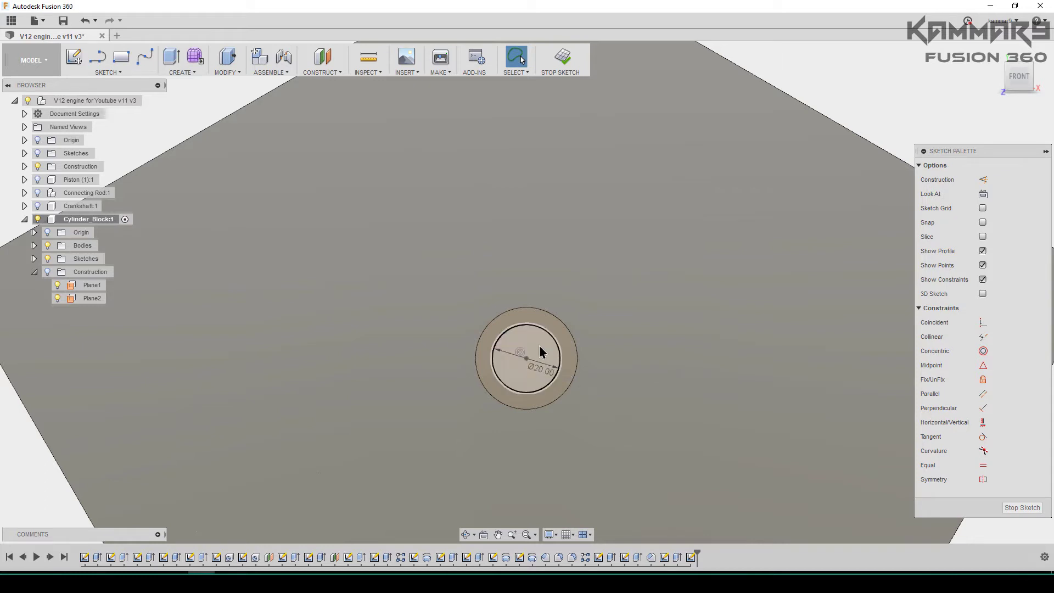
Try to apply a Concentric constraint between the 20 mm circle and the boss's outer edge.
{"action": "left_click", "coordinate": [555, 339]}
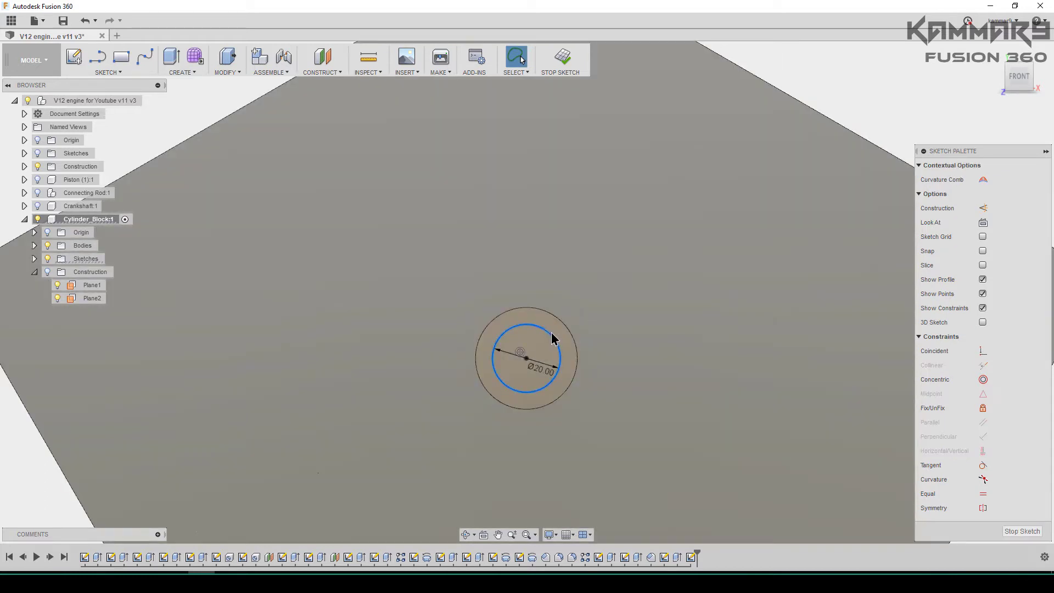
{"action": "left_click", "coordinate": [566, 330], "text": "shift"}
{"action": "left_click", "coordinate": [563, 322], "text": "ctrl"}
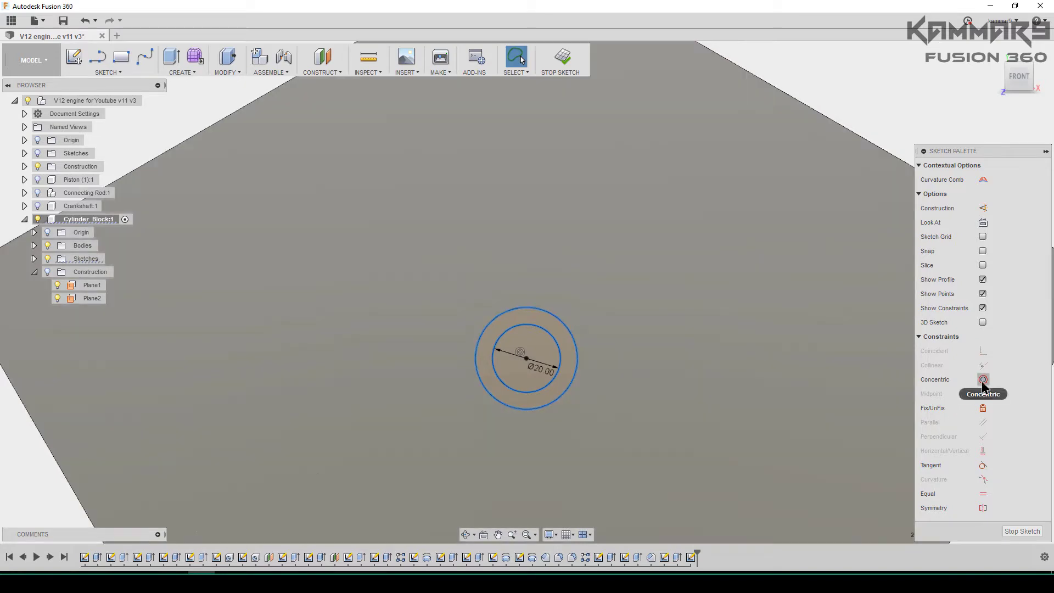
{"action": "left_click", "coordinate": [982, 380]}
{"action": "scroll", "coordinate": [659, 403], "scroll_direction": "down", "scroll_amount": 1}
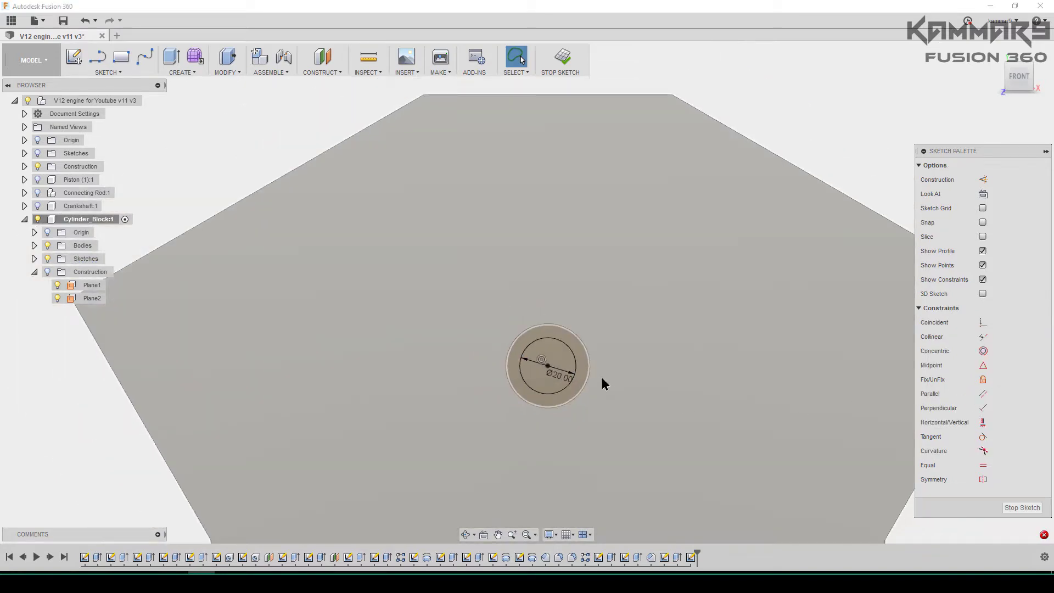
Extrude the 20 mm circle 37 mm outward from the boss face as a pin, using the Join operation.
{"action": "left_click", "coordinate": [558, 359]}
{"action": "middle_click_drag", "start_coordinate": [681, 355], "coordinate": [587, 342], "text": "shift"}
{"action": "scroll", "coordinate": [585, 340], "scroll_direction": "down", "scroll_amount": 2}
{"action": "scroll", "coordinate": [585, 340], "scroll_direction": "down", "scroll_amount": 1}
{"action": "scroll", "coordinate": [445, 447], "scroll_direction": "up", "scroll_amount": 4}
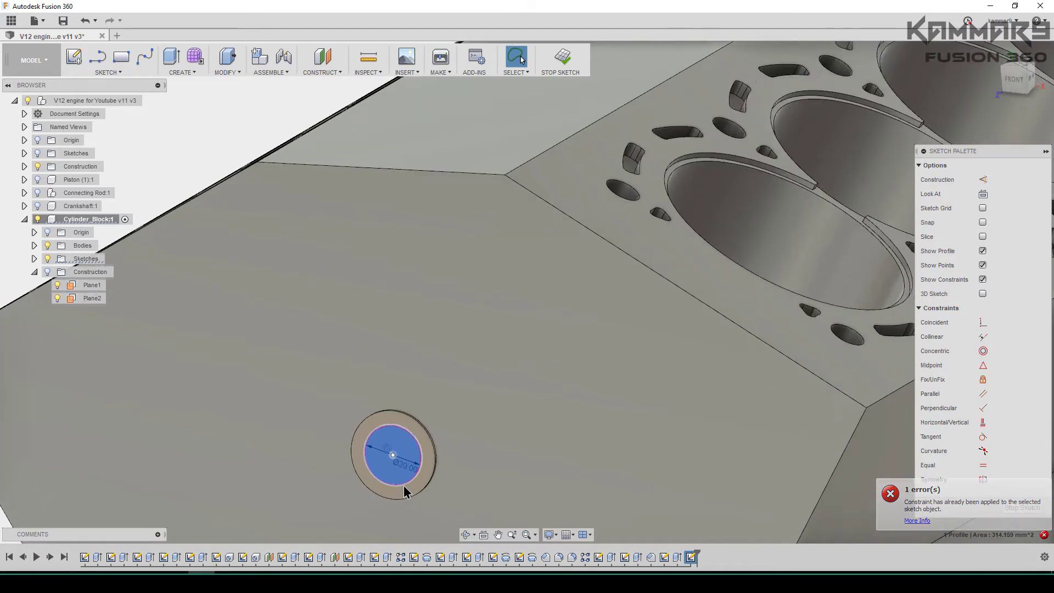
{"action": "key", "text": "e"}
{"action": "left_click_drag", "start_coordinate": [389, 458], "coordinate": [375, 469]}
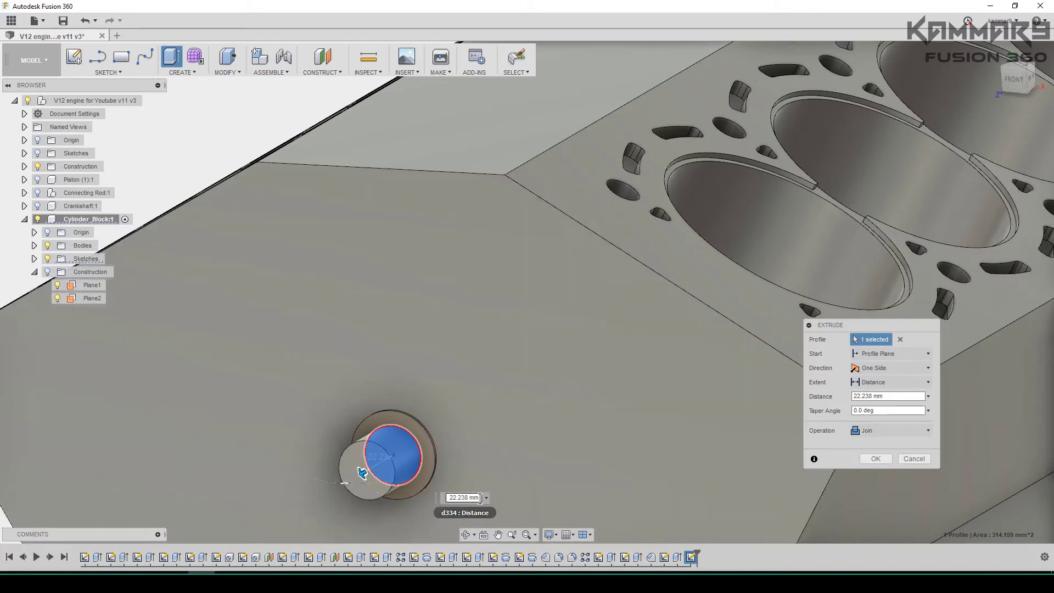
{"action": "left_click_drag", "start_coordinate": [479, 498], "coordinate": [424, 498]}
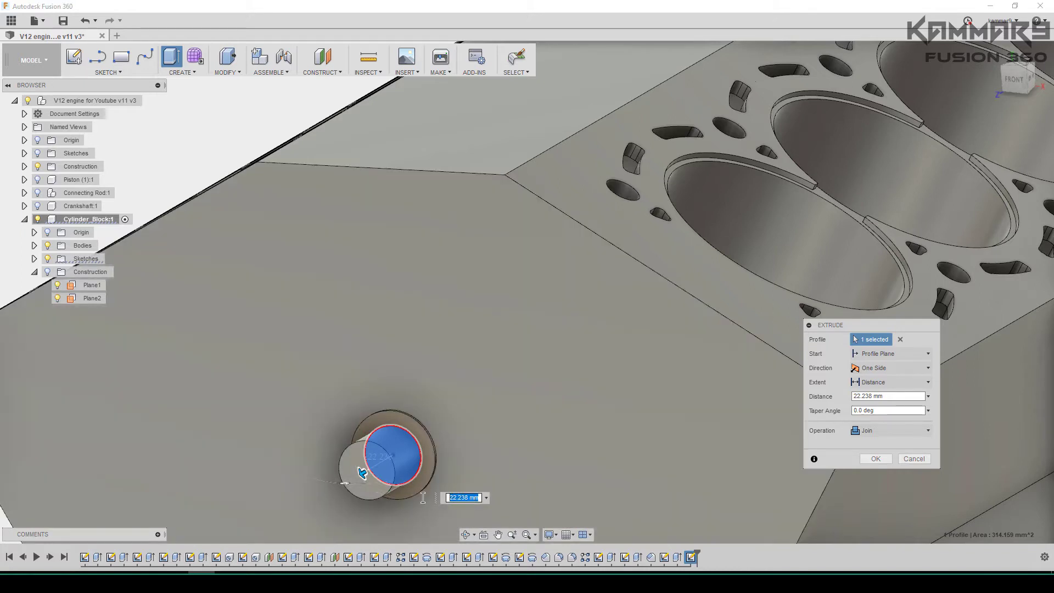
{"action": "type", "text": "37"}
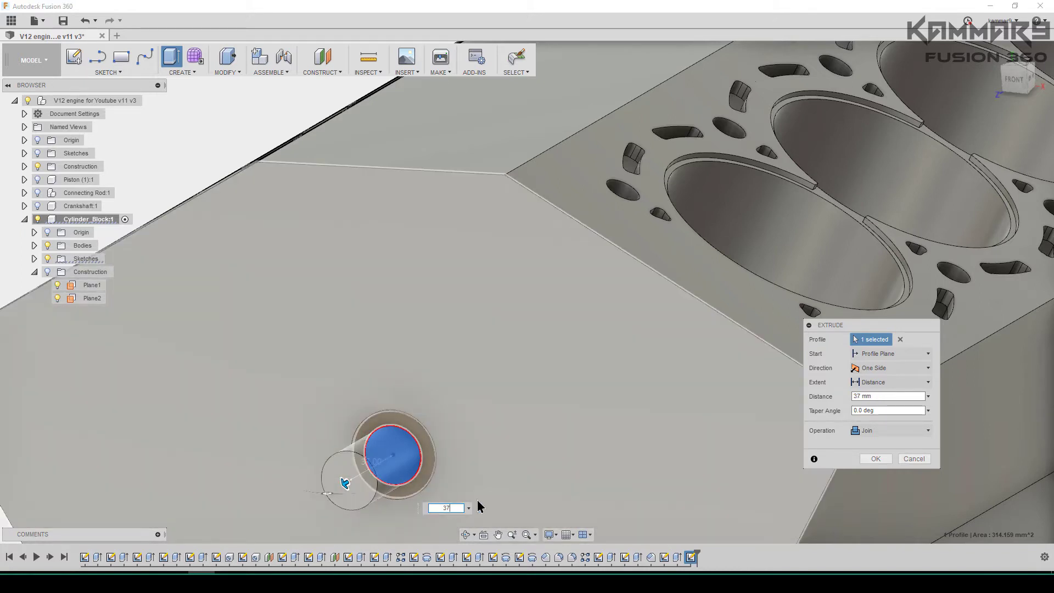
{"action": "key", "text": "Return"}
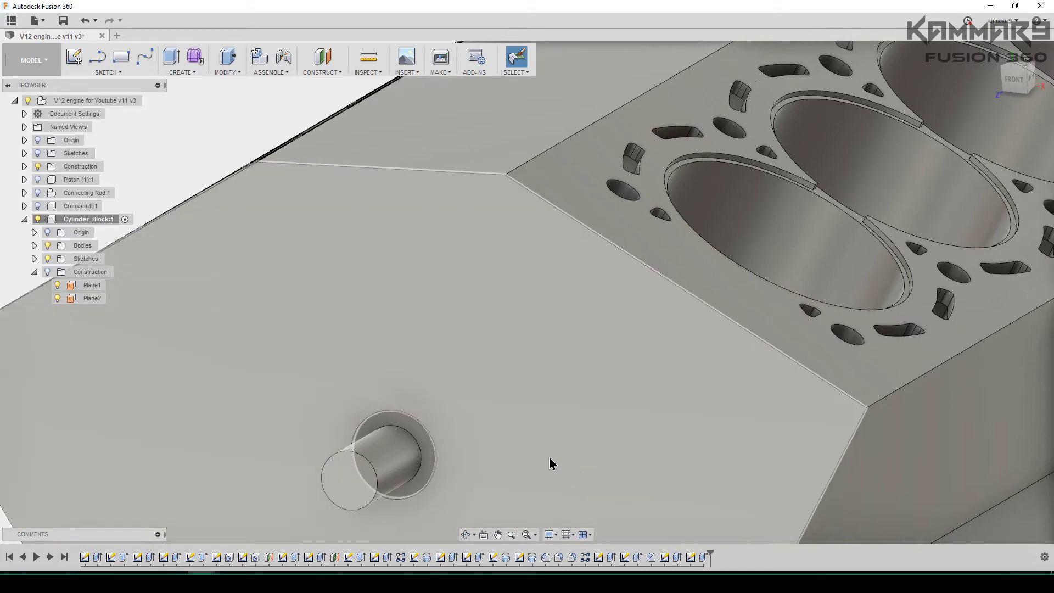
Start a new sketch on the front face of the cylinder block.
{"action": "scroll", "coordinate": [549, 464], "scroll_direction": "down", "scroll_amount": 5}
{"action": "scroll", "coordinate": [538, 308], "scroll_direction": "up", "scroll_amount": 5}
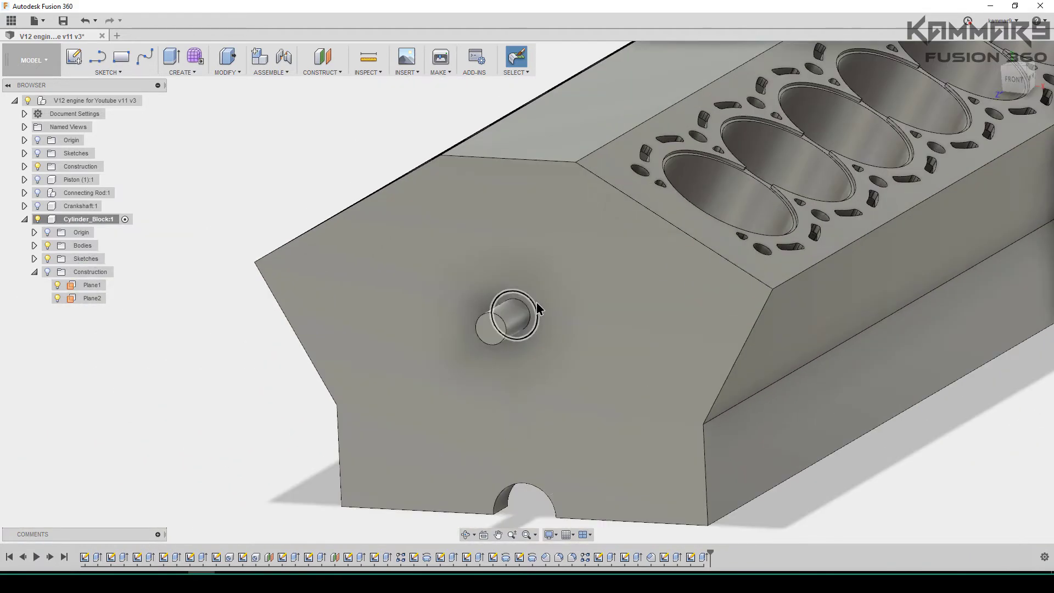
{"action": "mouse_move", "coordinate": [537, 304]}
{"action": "middle_mouse_down", "text": "shift"}
{"action": "mouse_move", "coordinate": [532, 313]}
{"action": "mouse_move", "coordinate": [542, 311]}
{"action": "mouse_move", "coordinate": [527, 303]}
{"action": "middle_mouse_up", "text": "shift"}
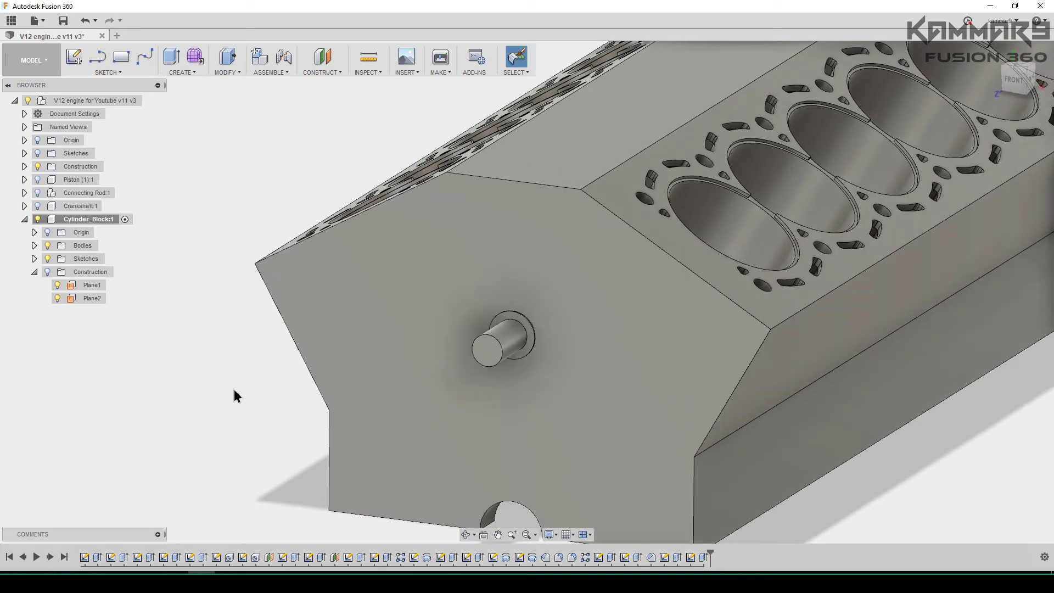
{"action": "left_click", "coordinate": [494, 265]}
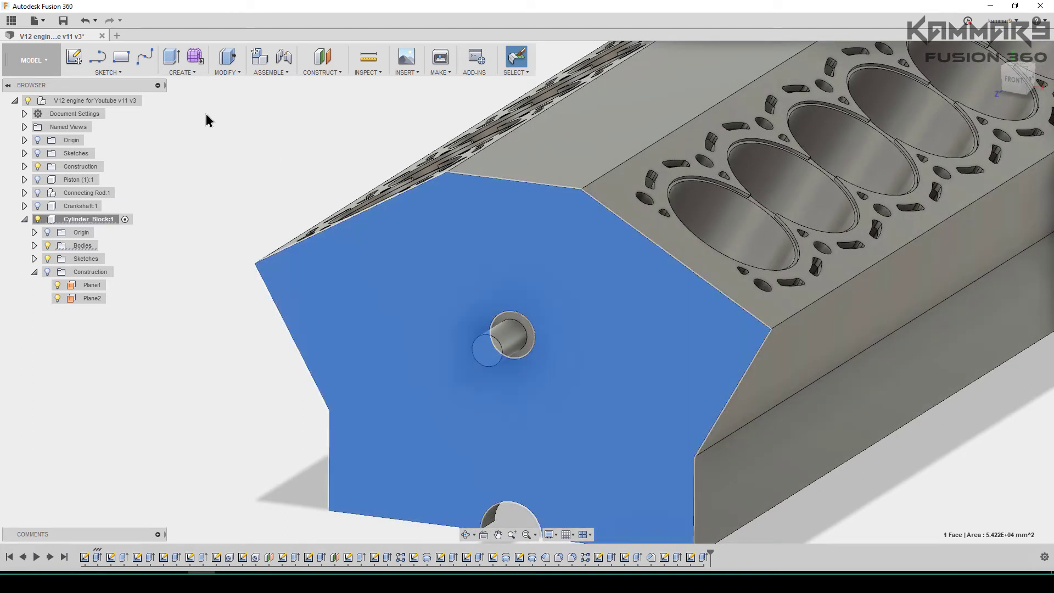
{"action": "left_click", "coordinate": [81, 59]}
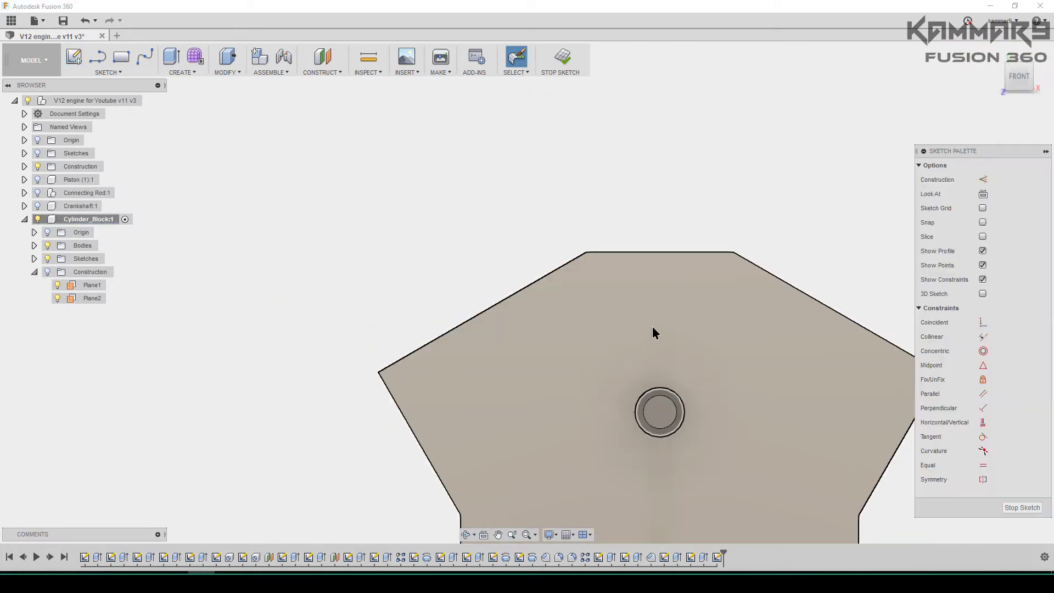
Draw a 40 mm diameter circle on the front face, above the boss and below the midpoint of the upper edge.
{"action": "key", "text": "c"}
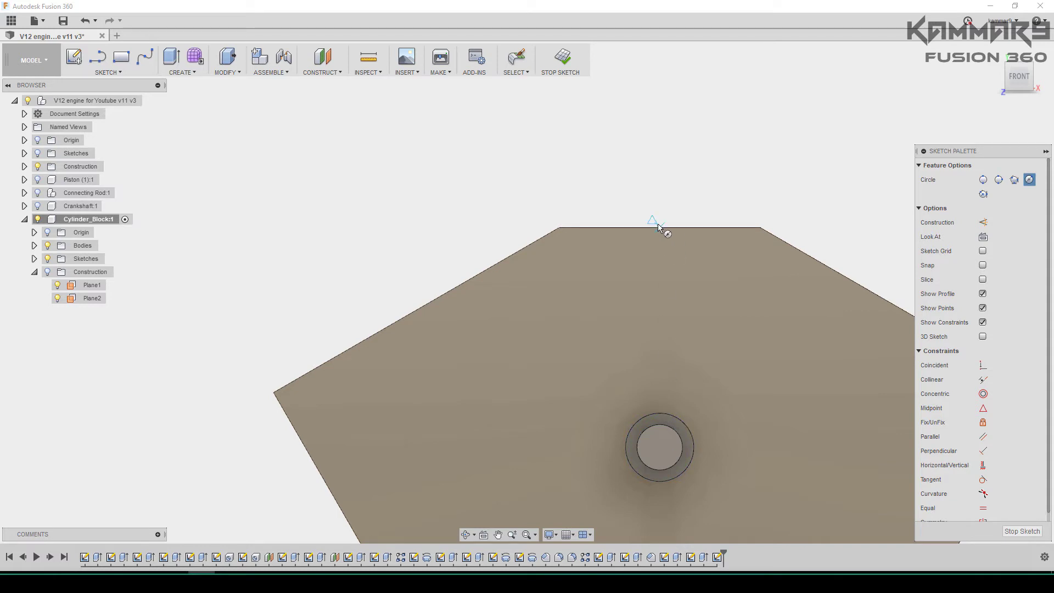
{"action": "left_click", "coordinate": [660, 317]}
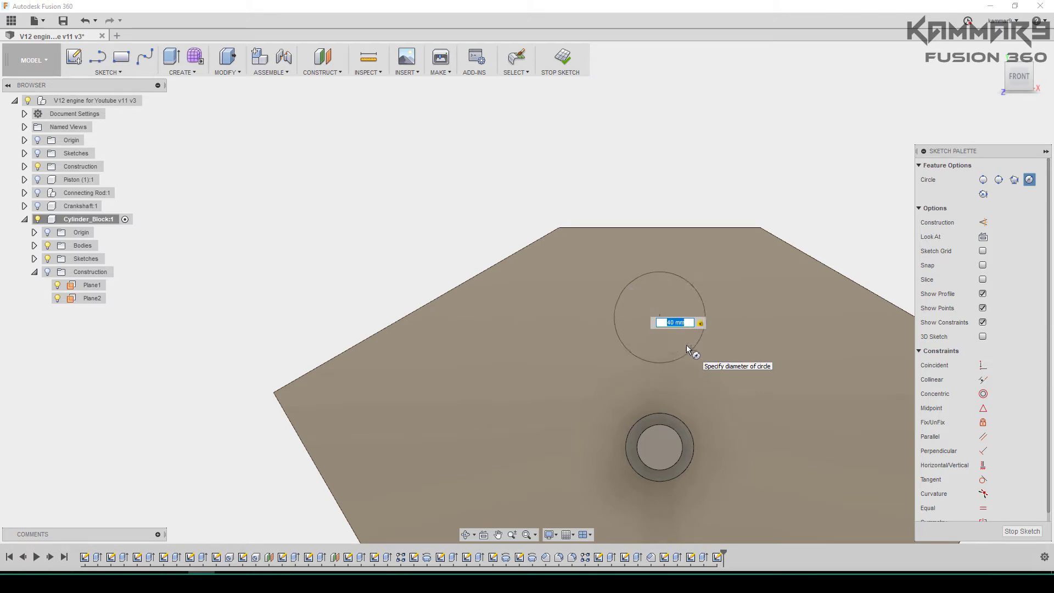
{"action": "key", "text": "Return"}
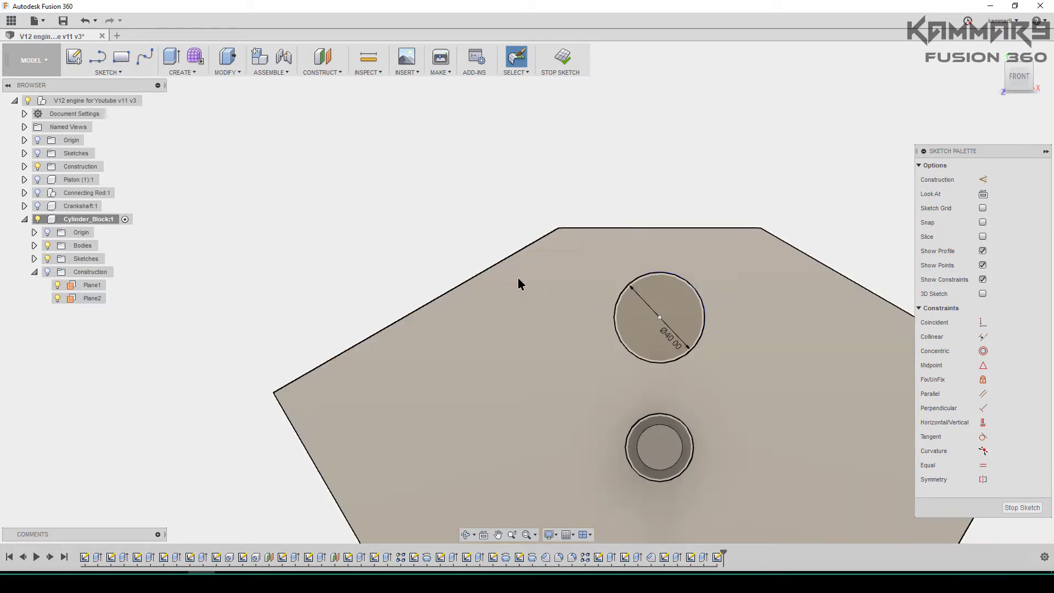
Dimension the vertical distance from the origin to the 40 mm circle's centre as 190 mm.
{"action": "scroll", "coordinate": [518, 278], "scroll_direction": "down", "scroll_amount": 5}
{"action": "scroll", "coordinate": [533, 166], "scroll_direction": "down", "scroll_amount": 2}
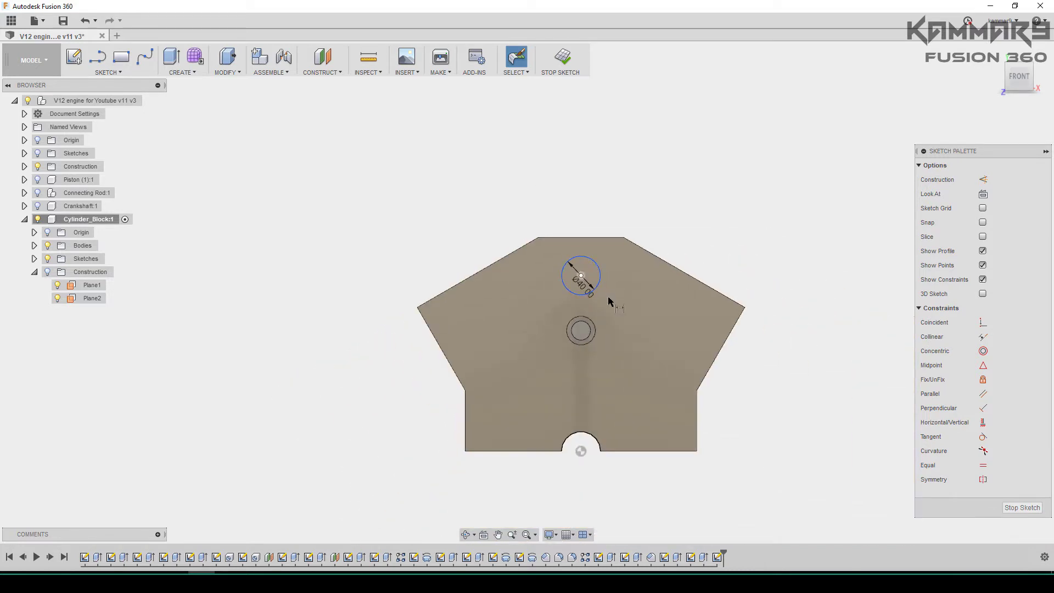
{"action": "left_click", "coordinate": [582, 277]}
{"action": "left_click", "coordinate": [582, 452]}
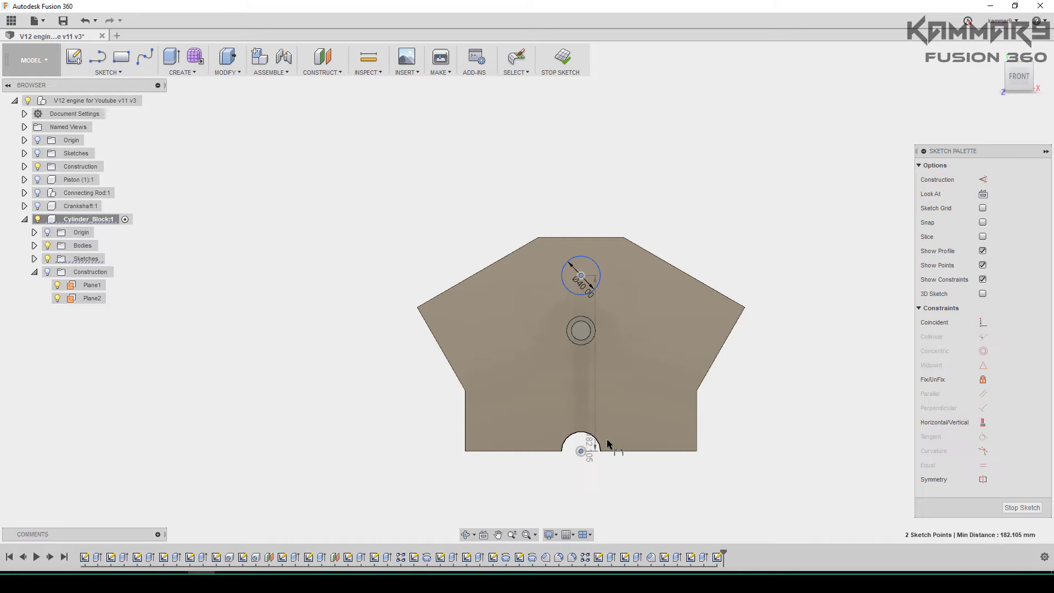
{"action": "left_click", "coordinate": [777, 396]}
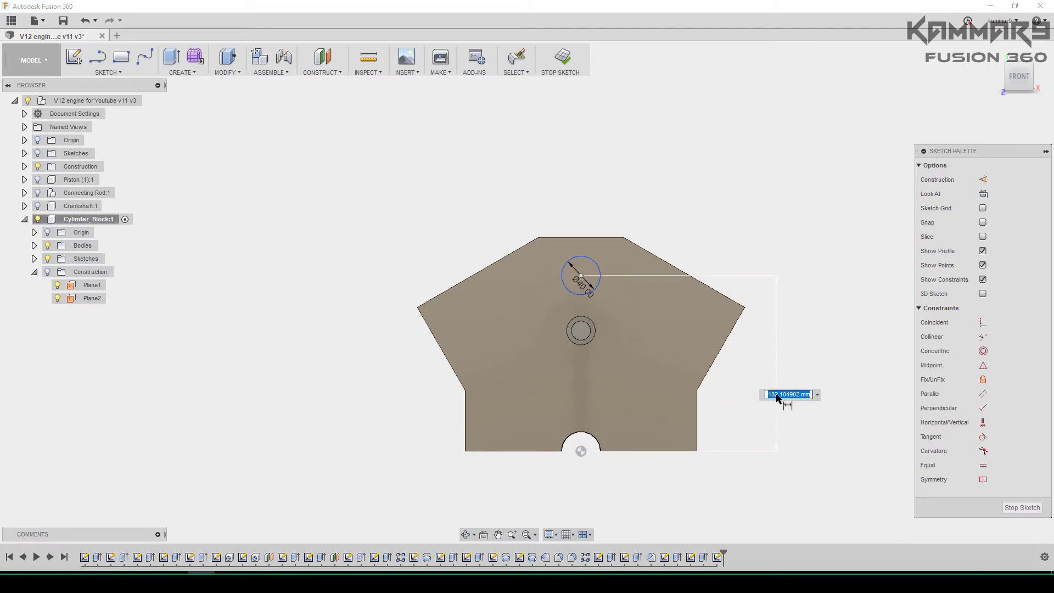
{"action": "key", "text": "Return"}
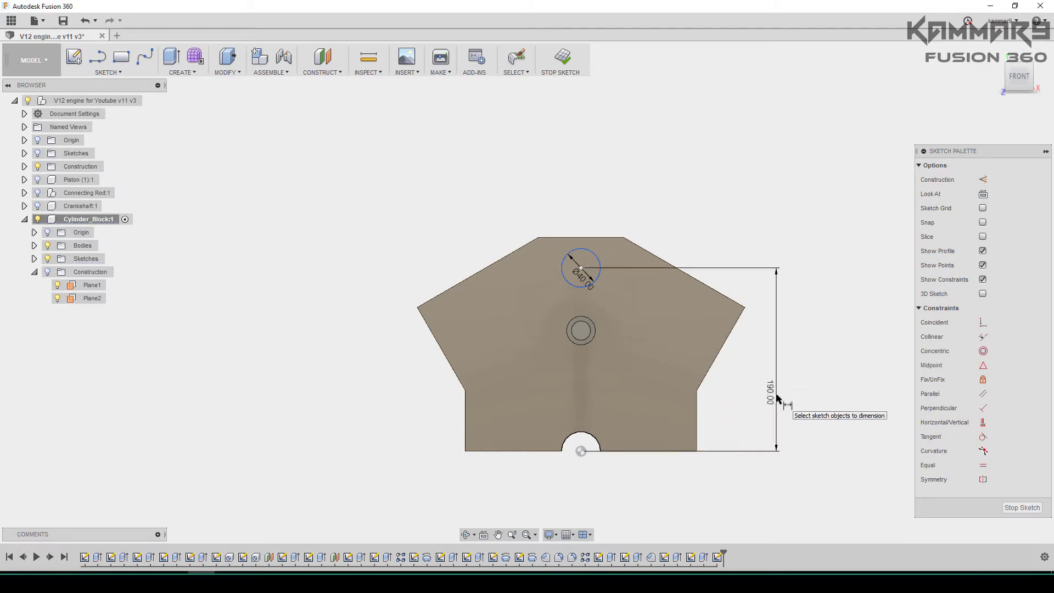
{"action": "scroll", "coordinate": [658, 358], "scroll_direction": "up", "scroll_amount": 1}
{"action": "key", "text": "Escape"}
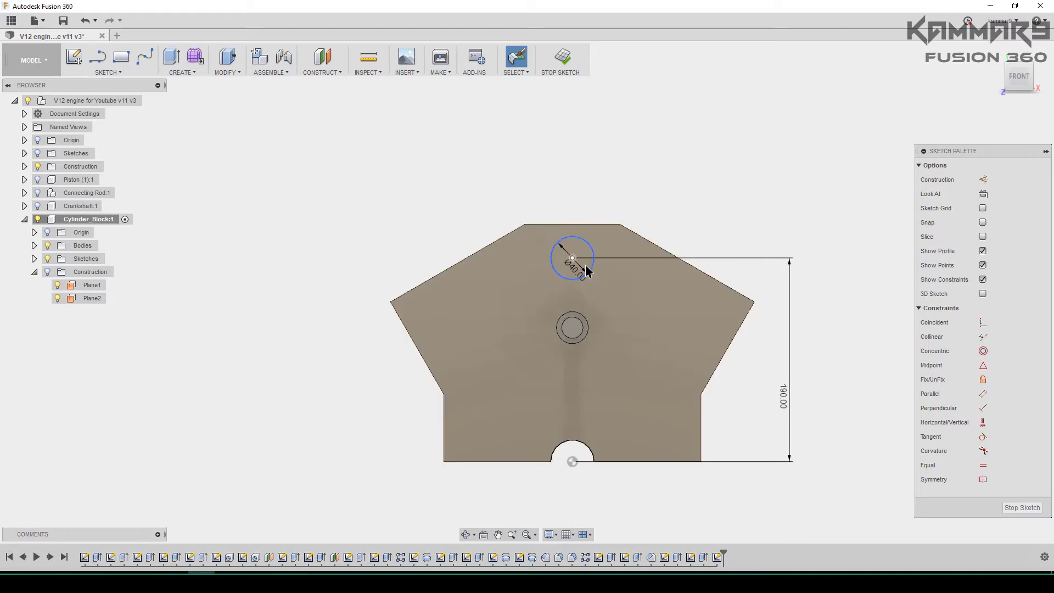
Align the 40 mm circle's centre with the origin using a Horizontal/Vertical constraint.
{"action": "left_click", "coordinate": [572, 259]}
{"action": "left_click", "coordinate": [572, 461], "text": "shift"}
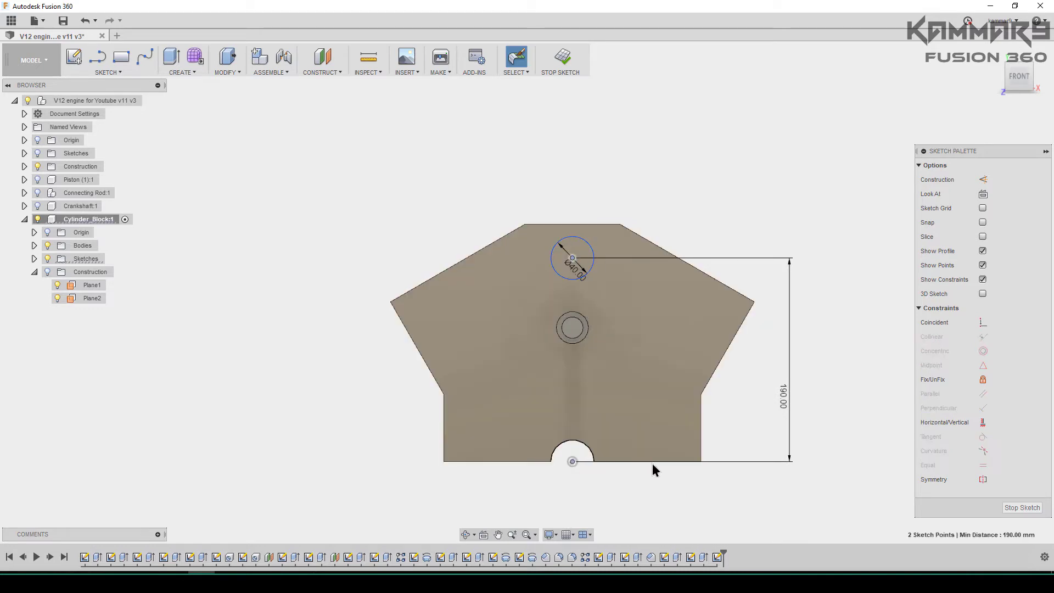
{"action": "left_click", "coordinate": [984, 422]}
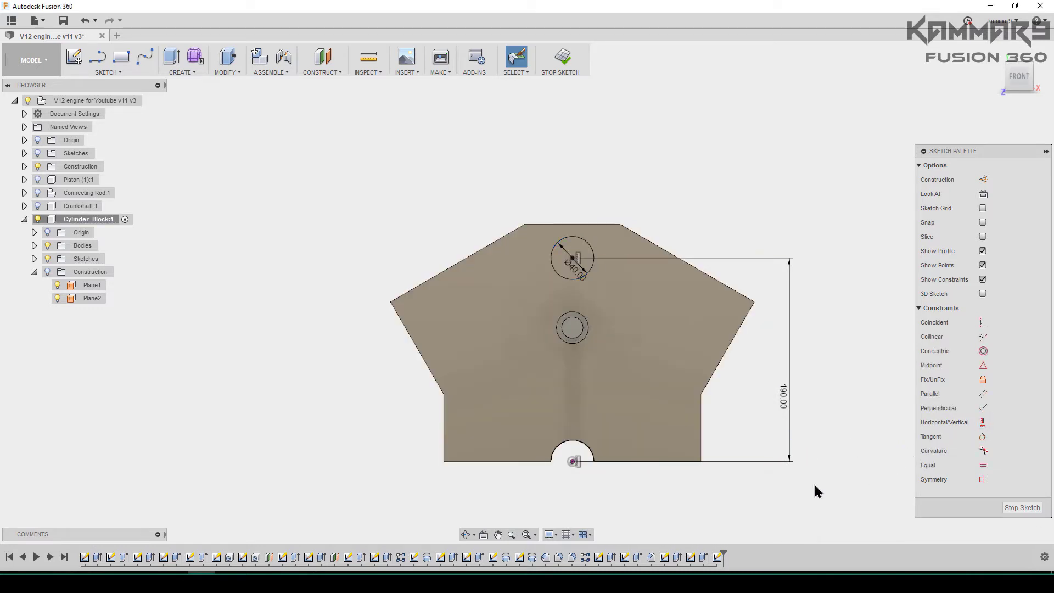
Extrude the 40 mm circle by -45 mm into the block as a Cut.
{"action": "middle_click_drag", "start_coordinate": [684, 301], "coordinate": [656, 358], "text": "shift"}
{"action": "scroll", "coordinate": [657, 358], "scroll_direction": "down", "scroll_amount": 1}
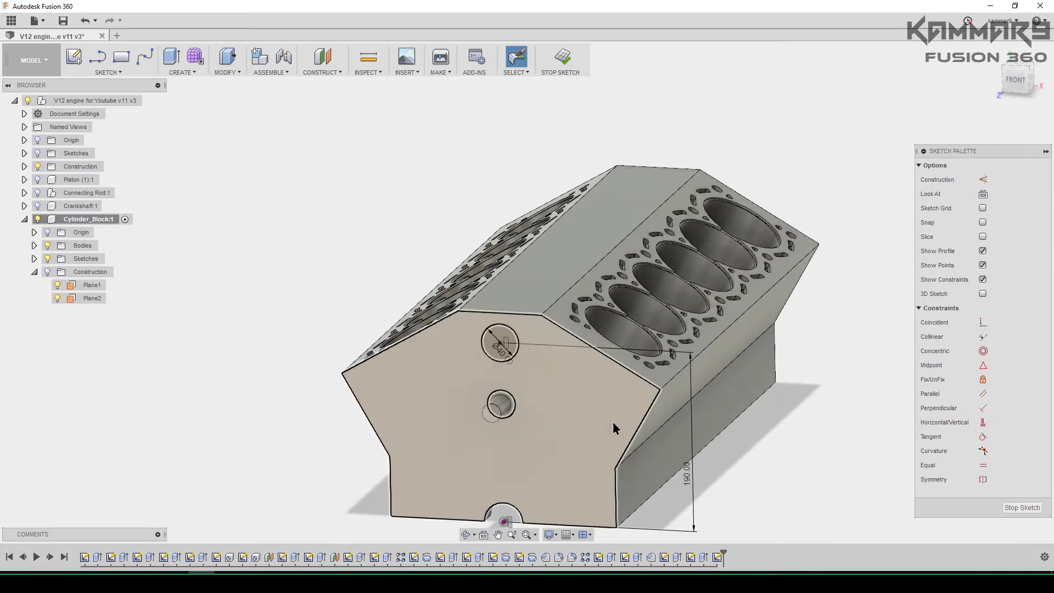
{"action": "scroll", "coordinate": [466, 446], "scroll_direction": "up", "scroll_amount": 5}
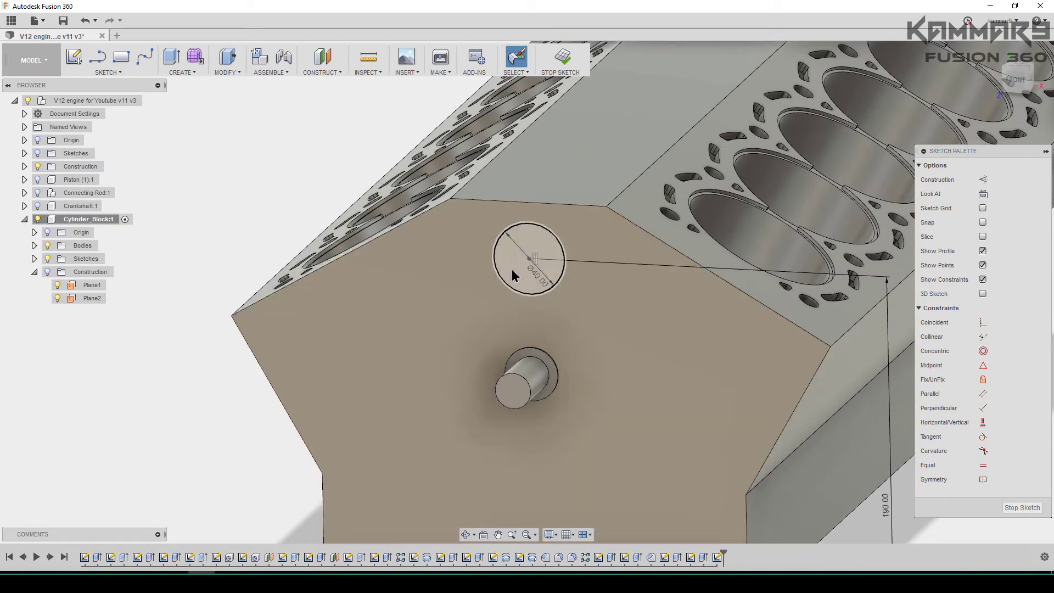
{"action": "left_click", "coordinate": [512, 269]}
{"action": "key", "text": "e"}
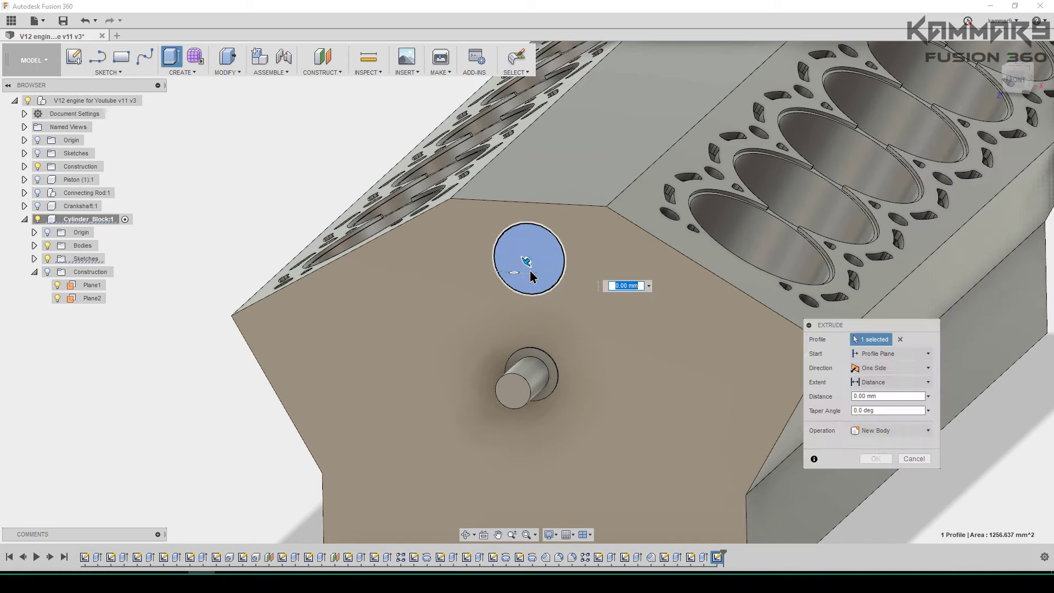
{"action": "left_click_drag", "start_coordinate": [527, 263], "coordinate": [551, 262]}
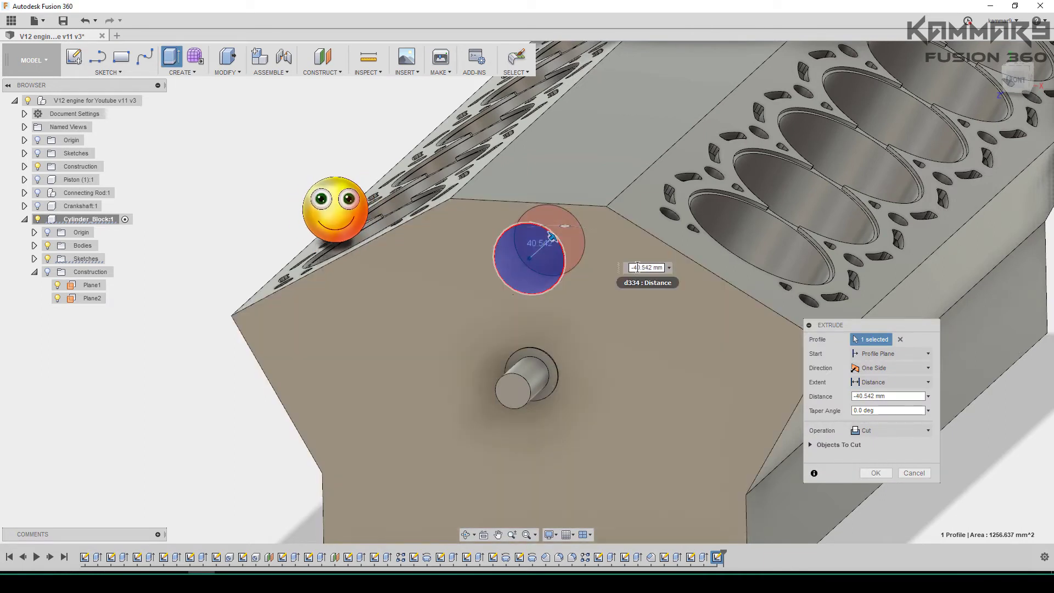
{"action": "left_click", "coordinate": [637, 268]}
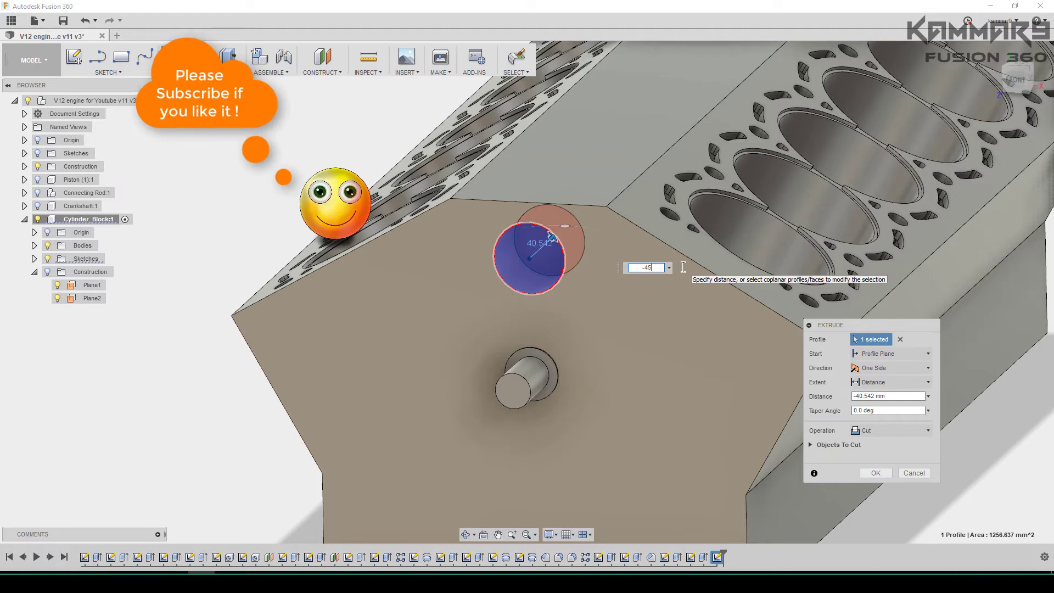
{"action": "type", "text": "-45"}
{"action": "key", "text": "Return"}
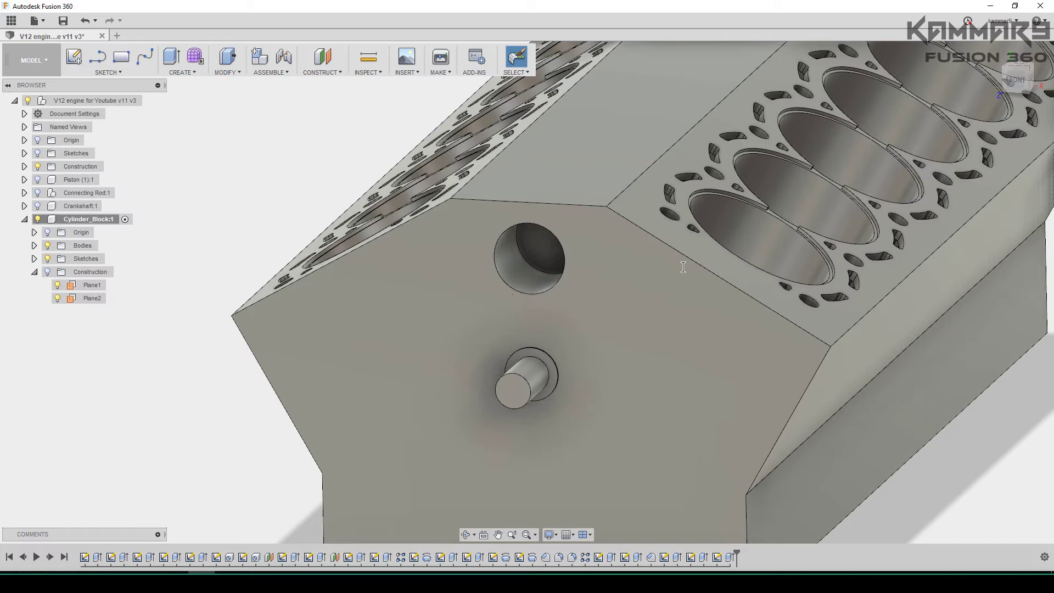
Chamfer the inner bottom edge of the 40 mm bore with an equal distance of 10 mm.
{"action": "middle_click_drag", "start_coordinate": [683, 267], "coordinate": [675, 337], "text": "shift"}
{"action": "scroll", "coordinate": [769, 340], "scroll_direction": "up", "scroll_amount": 6}
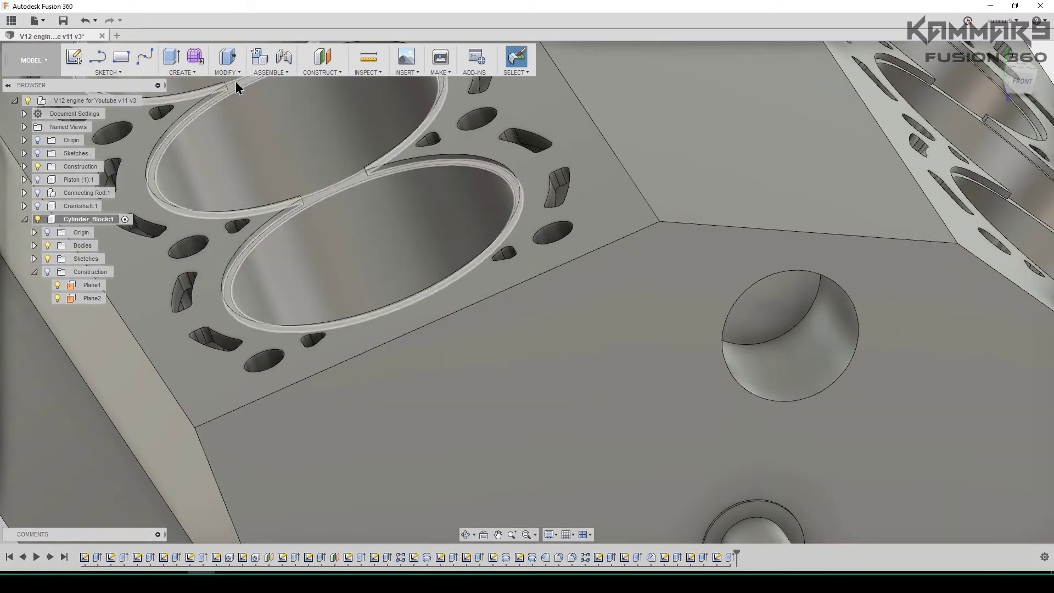
{"action": "left_click", "coordinate": [238, 74]}
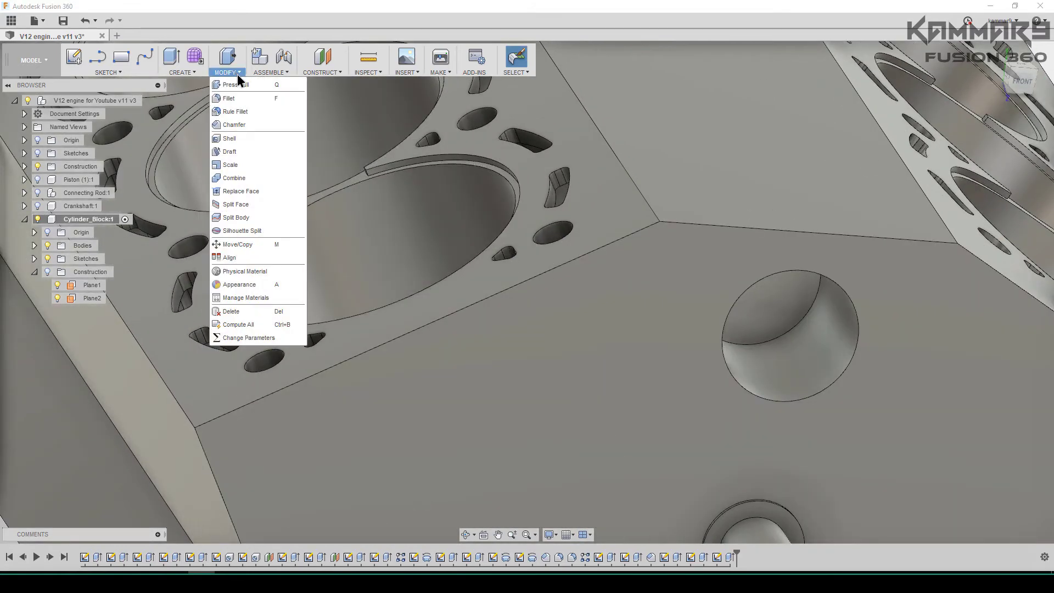
{"action": "left_click", "coordinate": [260, 123]}
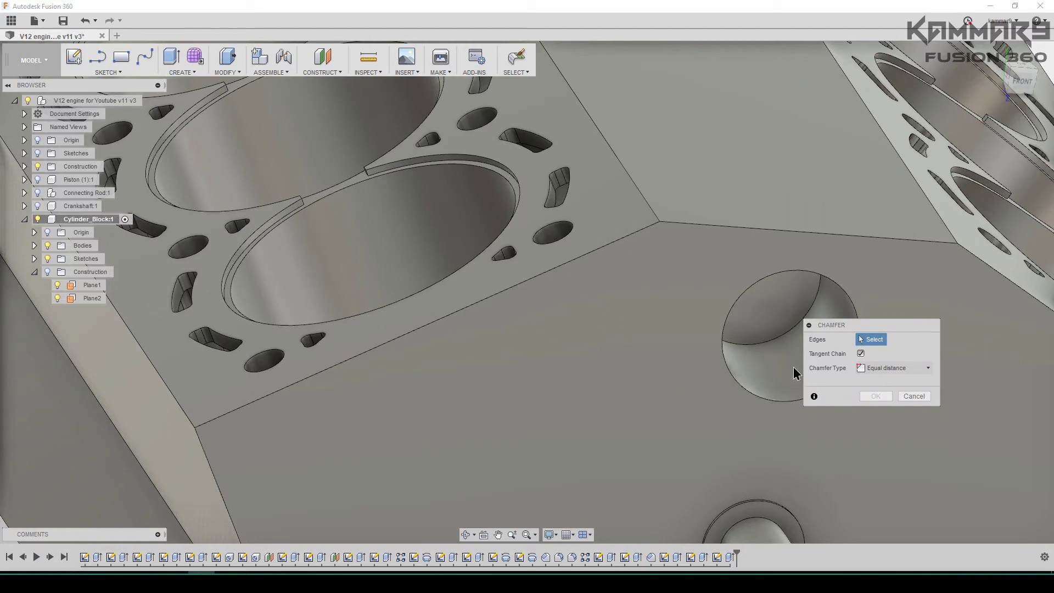
{"action": "left_click", "coordinate": [783, 337]}
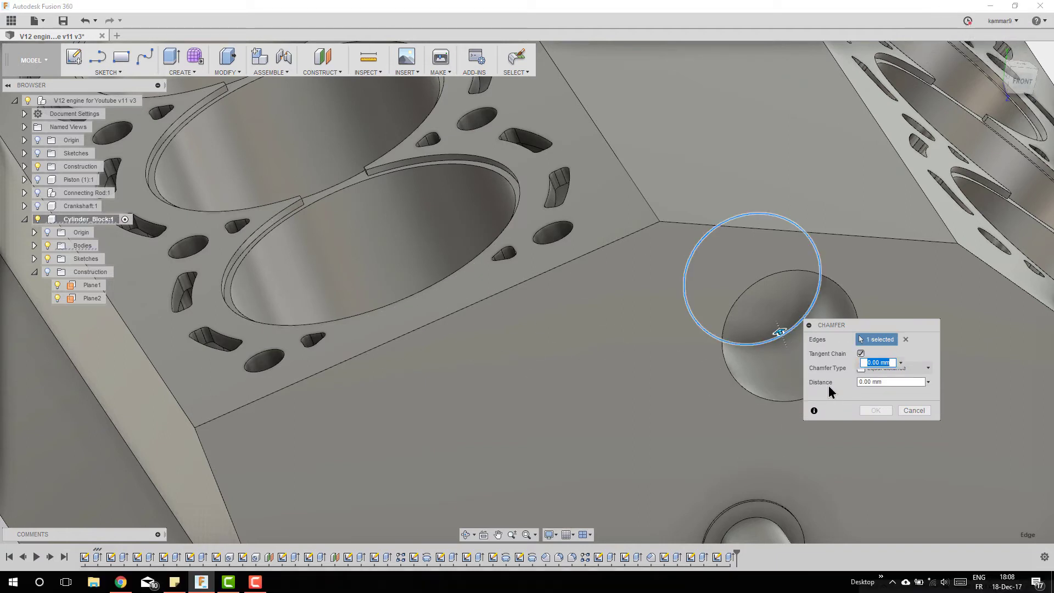
{"action": "type", "text": "10"}
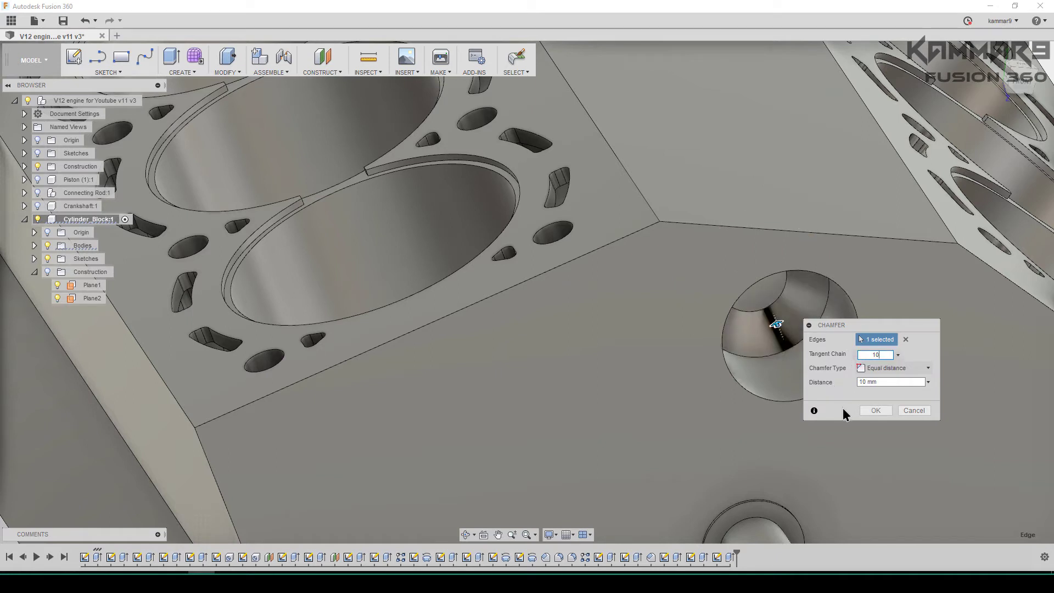
{"action": "left_click", "coordinate": [875, 411]}
Start a simple hole on the block's front face, centre it just above the 40 mm bore and shrink it to about 8.4 mm diameter.
{"action": "scroll", "coordinate": [846, 428], "scroll_direction": "down", "scroll_amount": 4}
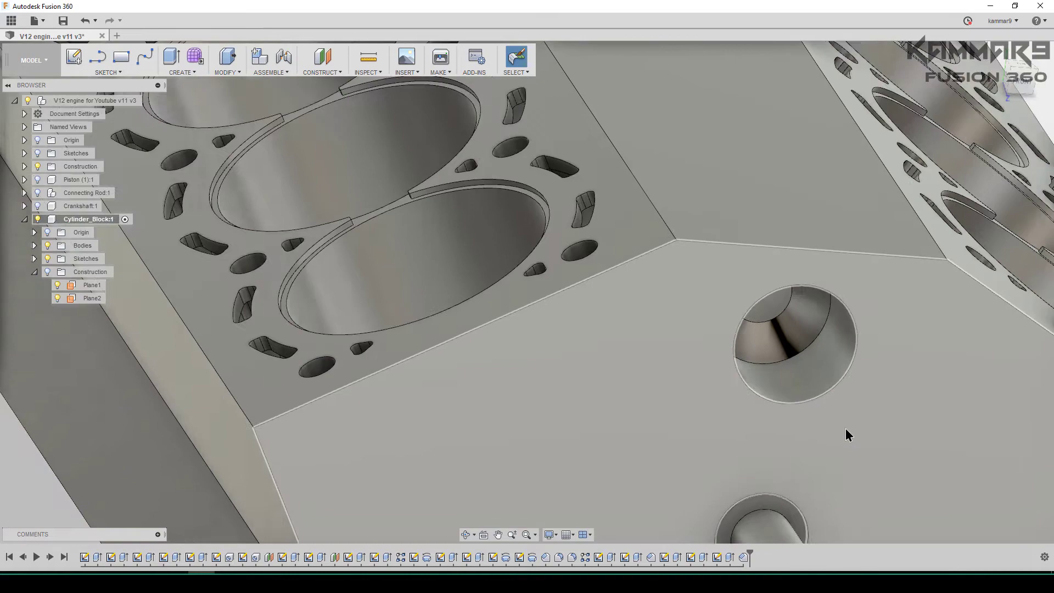
{"action": "middle_click_drag", "start_coordinate": [808, 403], "coordinate": [766, 394], "text": "shift"}
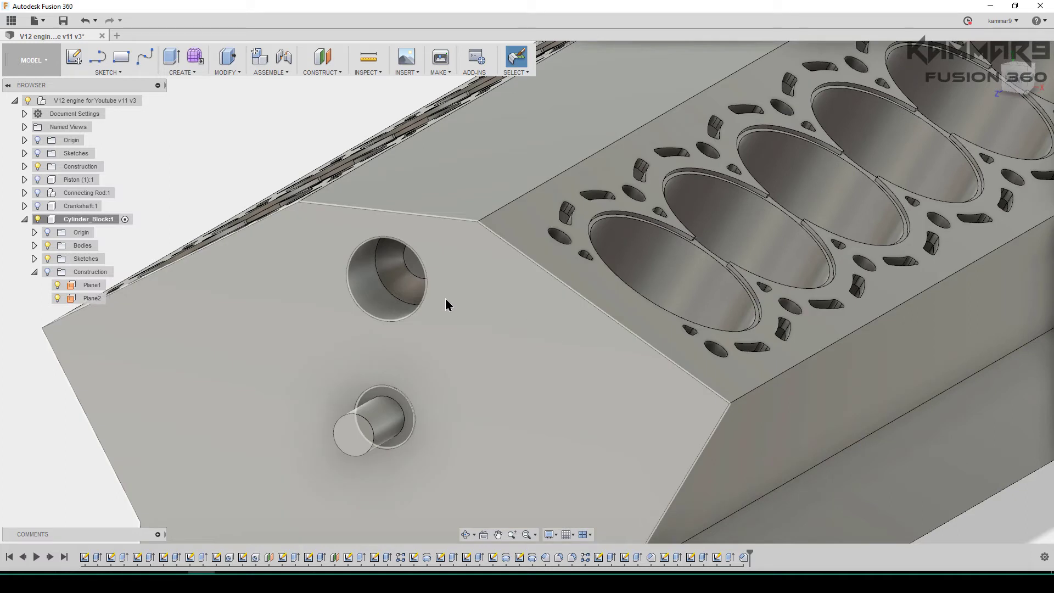
{"action": "left_click", "coordinate": [446, 300]}
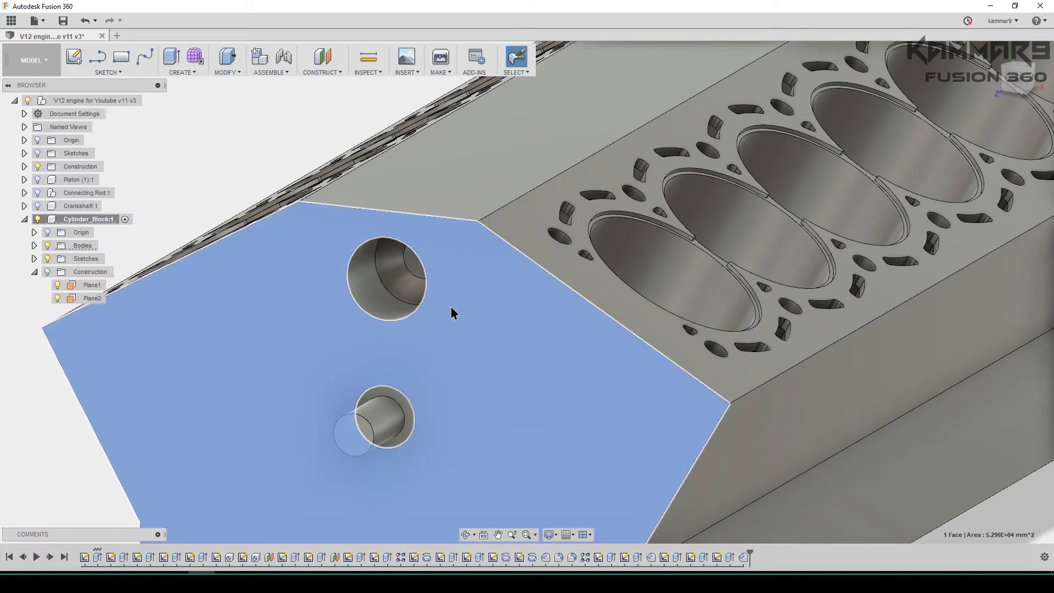
{"action": "key", "text": "h"}
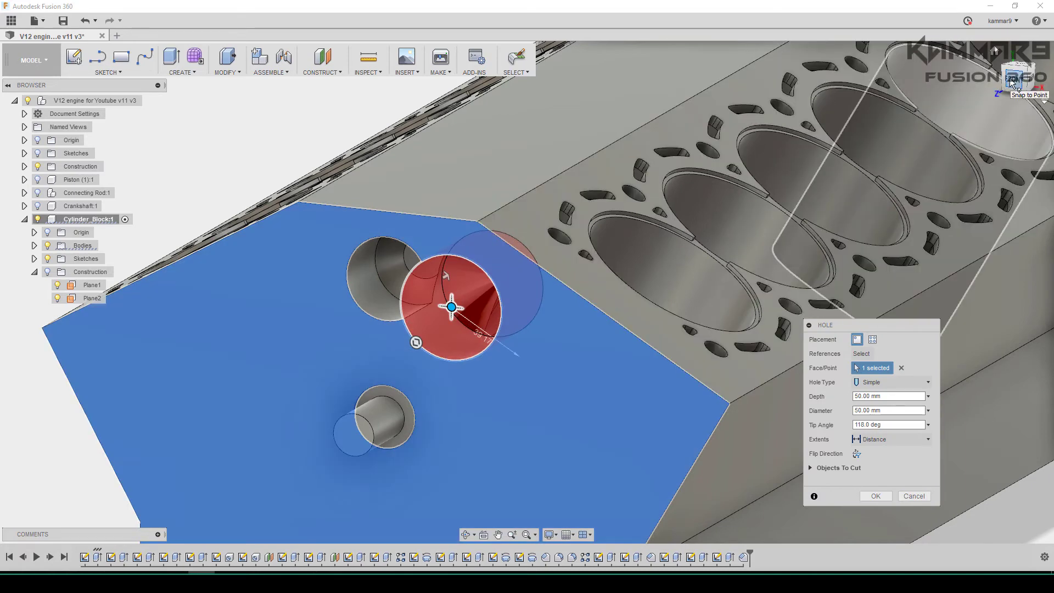
{"action": "left_click", "coordinate": [1009, 78]}
{"action": "scroll", "coordinate": [346, 252], "scroll_direction": "up", "scroll_amount": 4}
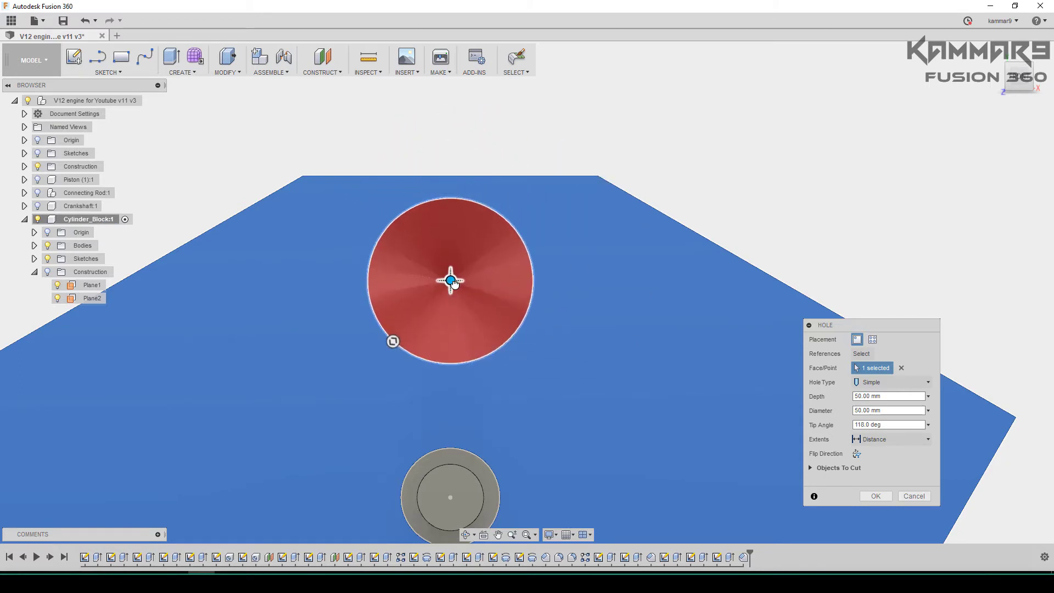
{"action": "left_click_drag", "start_coordinate": [452, 273], "coordinate": [454, 196]}
{"action": "left_click_drag", "start_coordinate": [396, 256], "coordinate": [437, 173]}
{"action": "scroll", "coordinate": [457, 201], "scroll_direction": "up", "scroll_amount": 3}
{"action": "scroll", "coordinate": [457, 201], "scroll_direction": "up", "scroll_amount": 5}
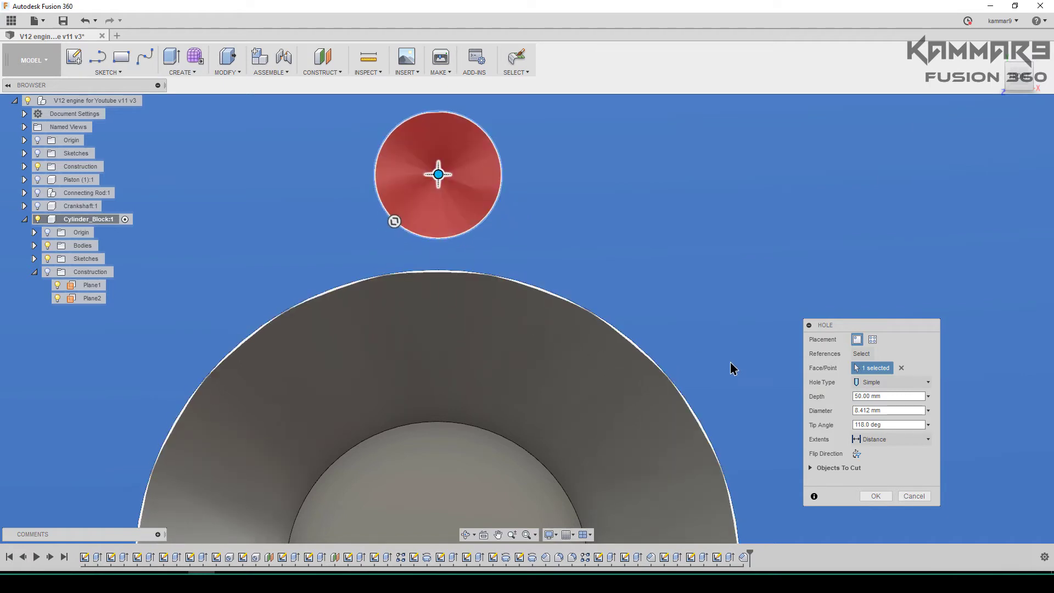
Set the simple hole's diameter to 5 mm and its depth to 10 mm.
{"action": "left_click", "coordinate": [884, 397]}
{"action": "left_click", "coordinate": [882, 384]}
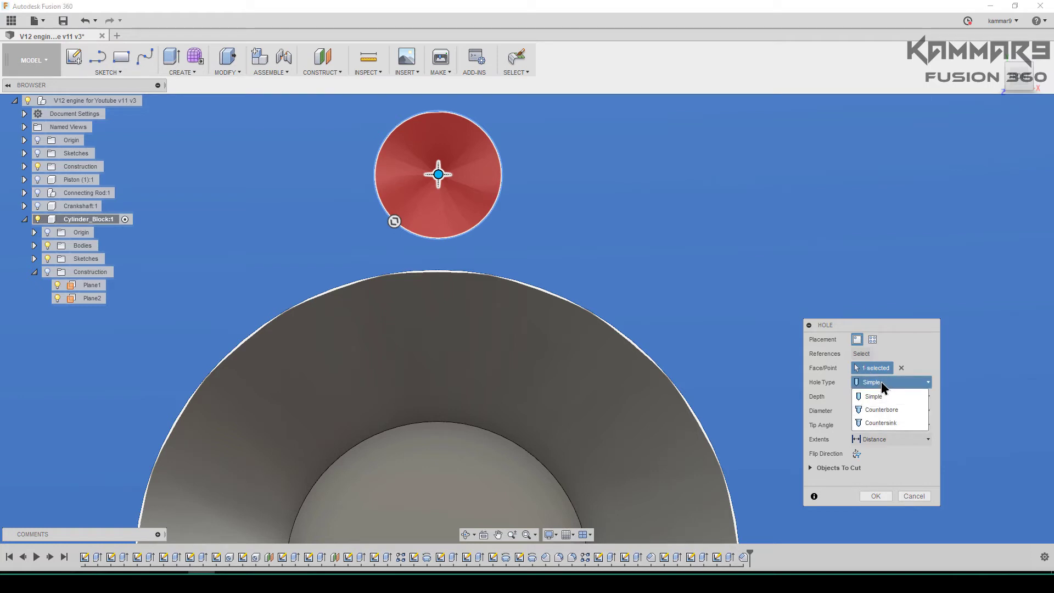
{"action": "left_click", "coordinate": [882, 382]}
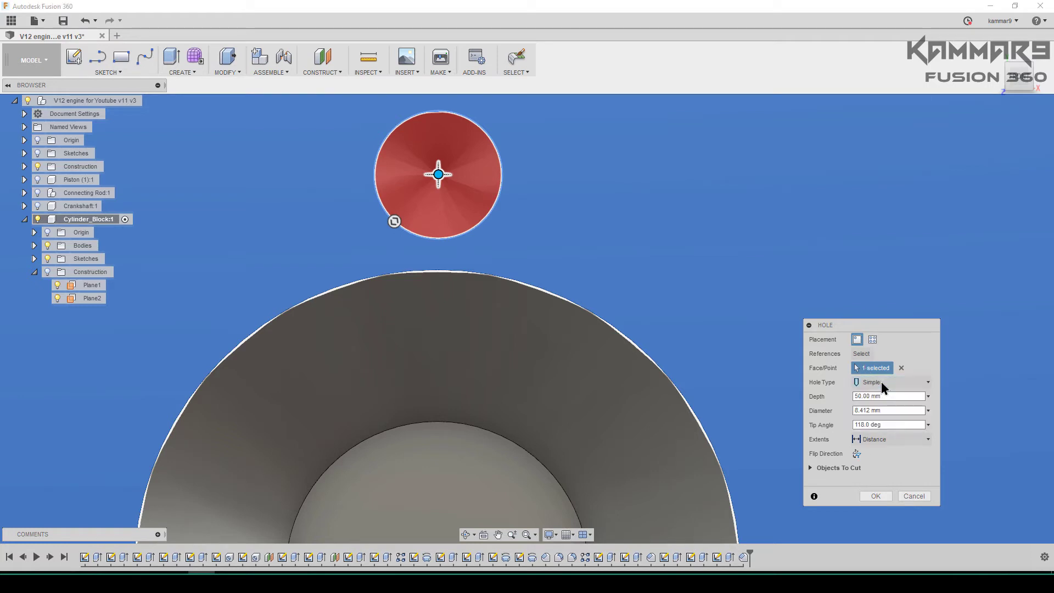
{"action": "left_click", "coordinate": [893, 413]}
{"action": "type", "text": "5"}
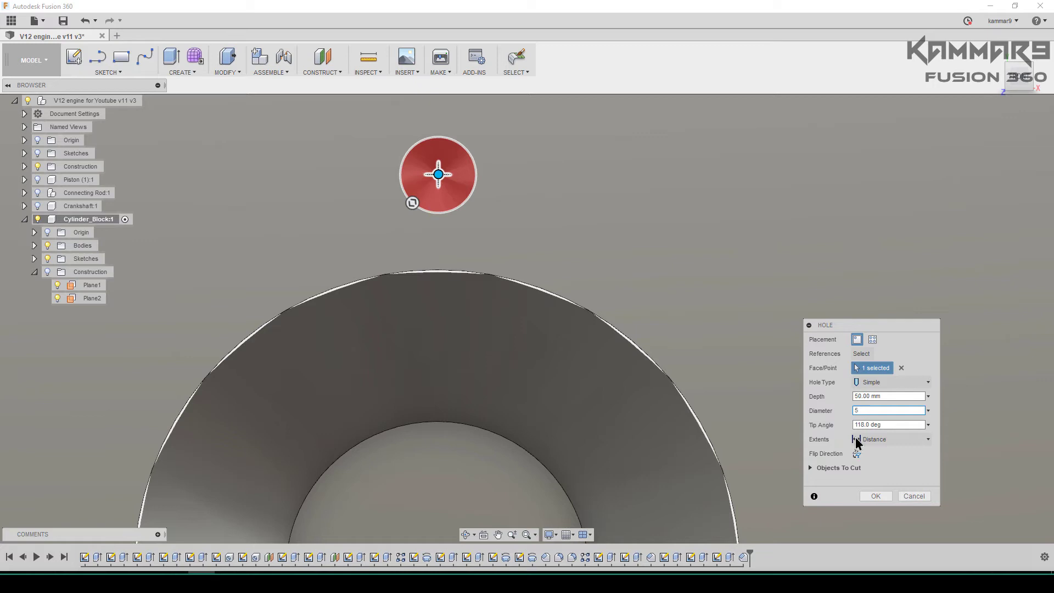
{"action": "left_click", "coordinate": [879, 409]}
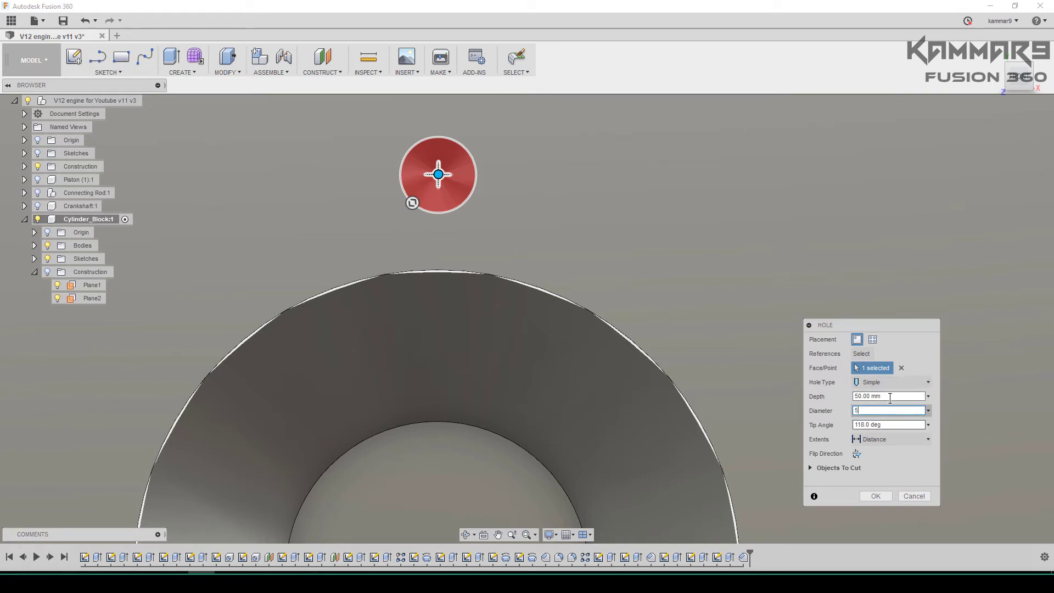
{"action": "left_click_drag", "start_coordinate": [890, 398], "coordinate": [835, 398]}
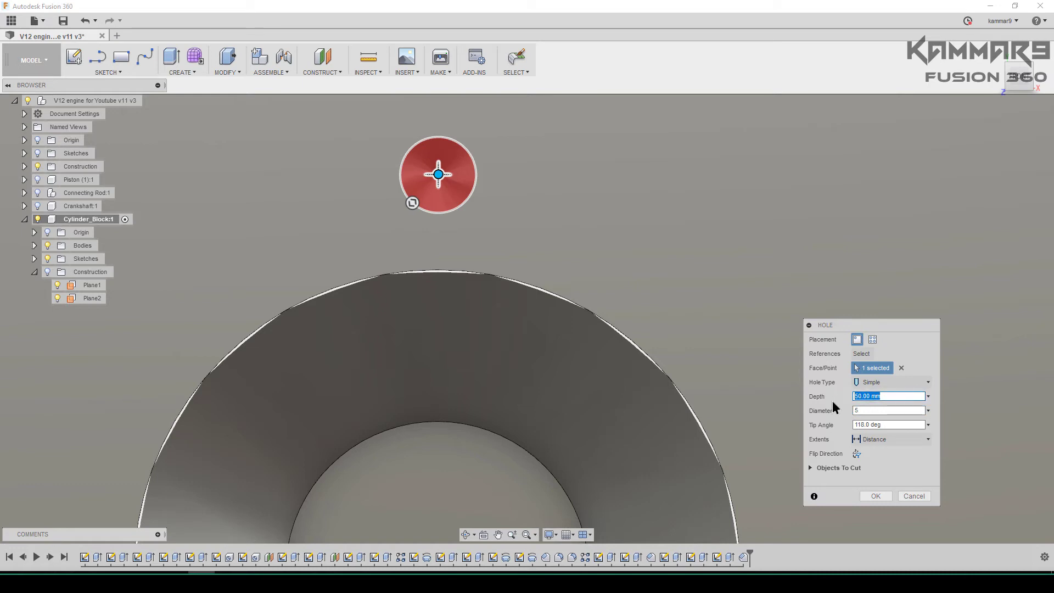
{"action": "type", "text": "10"}
{"action": "scroll", "coordinate": [920, 228], "scroll_direction": "down", "scroll_amount": 4}
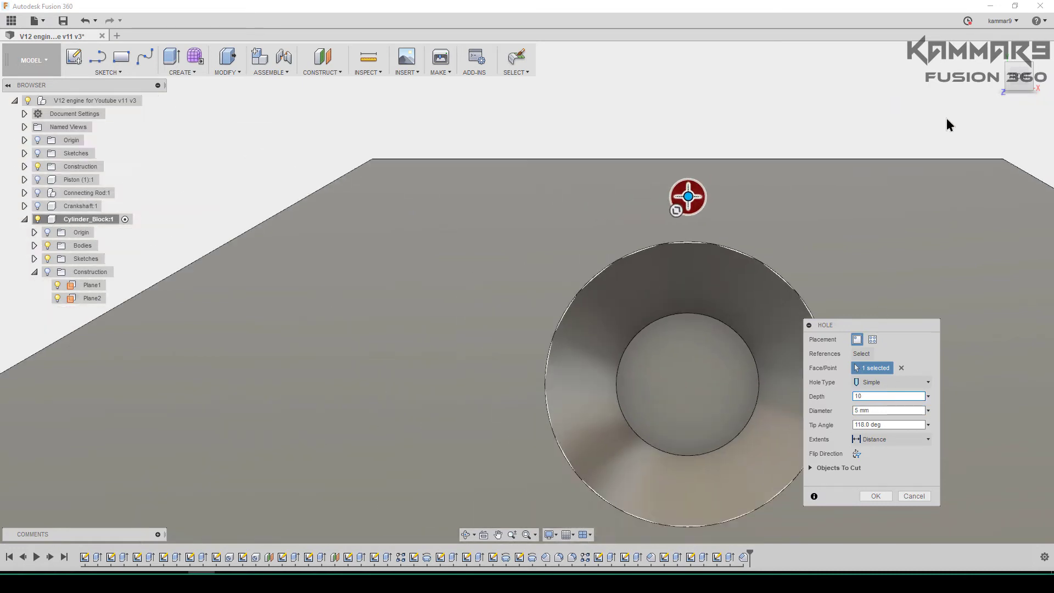
Adjust the 5 mm hole's position slightly between the bore and the block's upper edge, and create the hole.
{"action": "left_click", "coordinate": [1033, 70]}
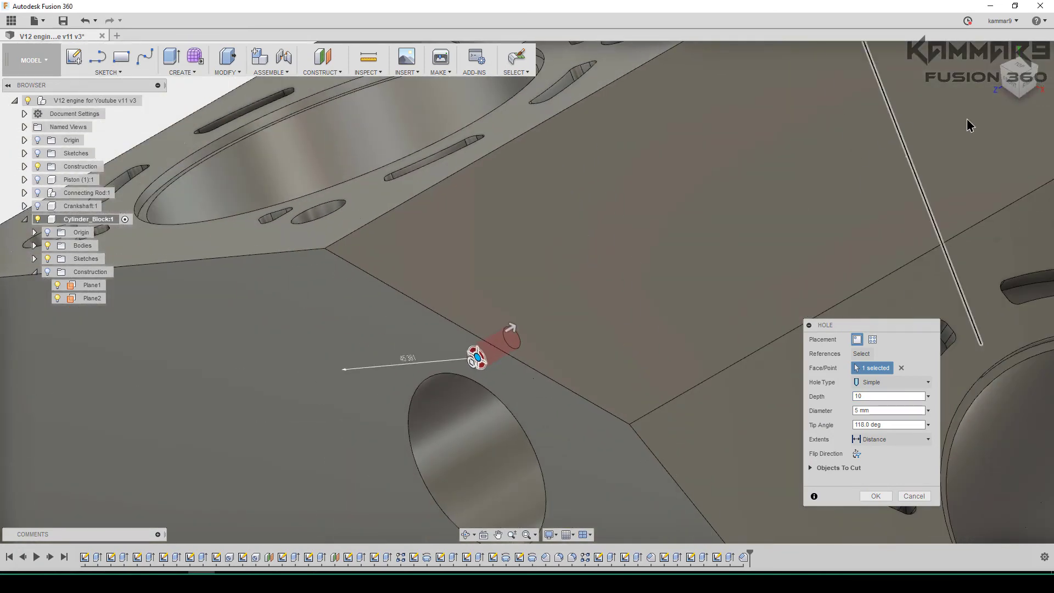
{"action": "left_click", "coordinate": [1010, 80]}
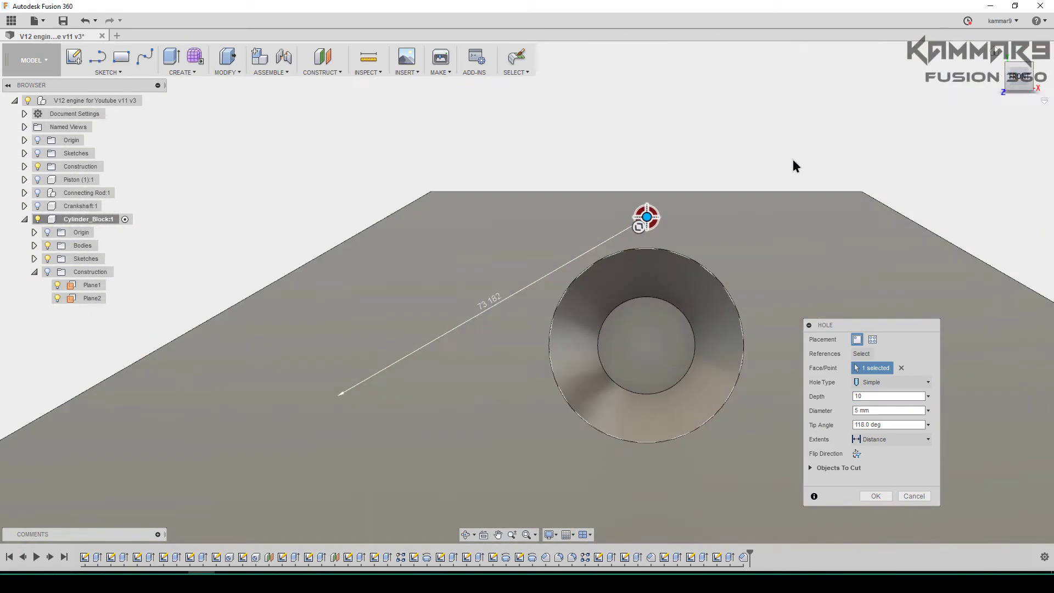
{"action": "scroll", "coordinate": [645, 217], "scroll_direction": "up", "scroll_amount": 5}
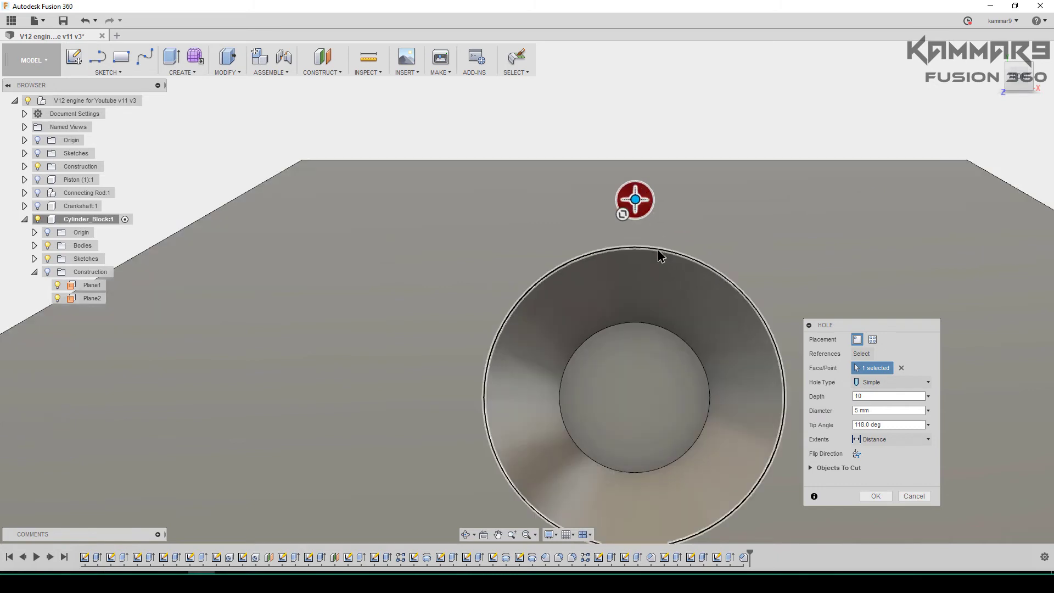
{"action": "mouse_move", "coordinate": [621, 179]}
{"action": "left_mouse_down"}
{"action": "mouse_move", "coordinate": [631, 129]}
{"action": "mouse_move", "coordinate": [601, 119]}
{"action": "mouse_move", "coordinate": [628, 133]}
{"action": "mouse_move", "coordinate": [625, 195]}
{"action": "left_mouse_up"}
{"action": "scroll", "coordinate": [601, 253], "scroll_direction": "down", "scroll_amount": 5}
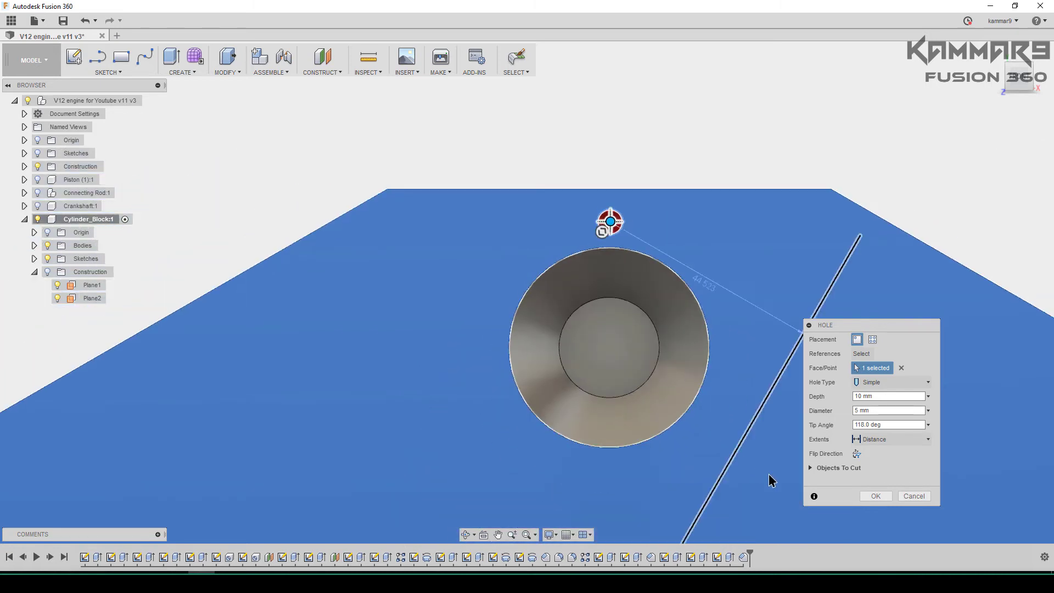
{"action": "left_click", "coordinate": [876, 496]}
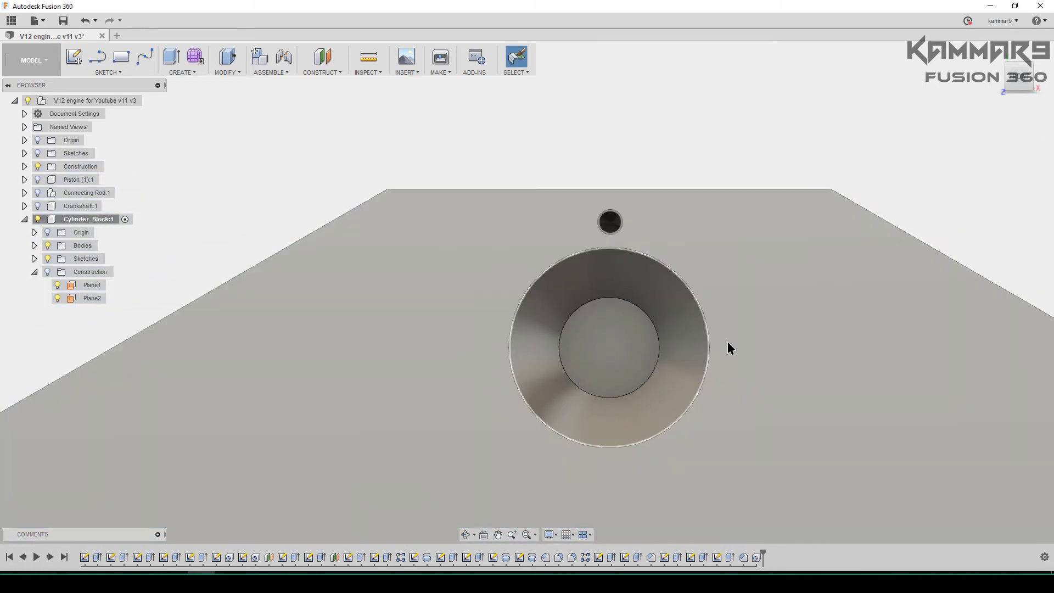
Roll the design history back to just before the 5 mm hole feature.
{"action": "scroll", "coordinate": [629, 190], "scroll_direction": "down", "scroll_amount": 2}
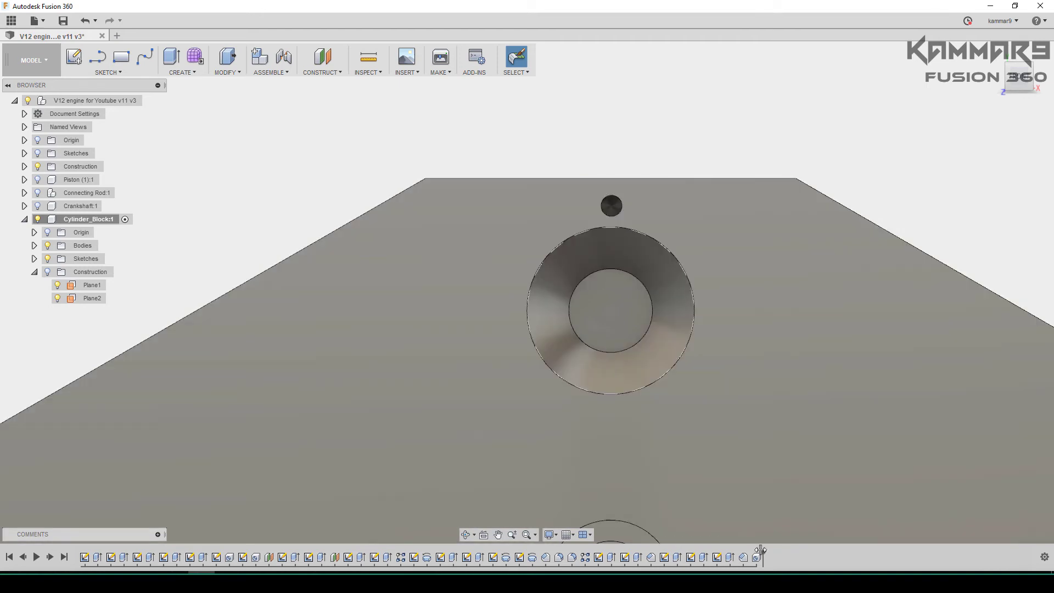
{"action": "right_click", "coordinate": [757, 557]}
{"action": "key", "text": "Escape"}
{"action": "scroll", "coordinate": [609, 204], "scroll_direction": "up", "scroll_amount": 3}
{"action": "scroll", "coordinate": [554, 236], "scroll_direction": "down", "scroll_amount": 3}
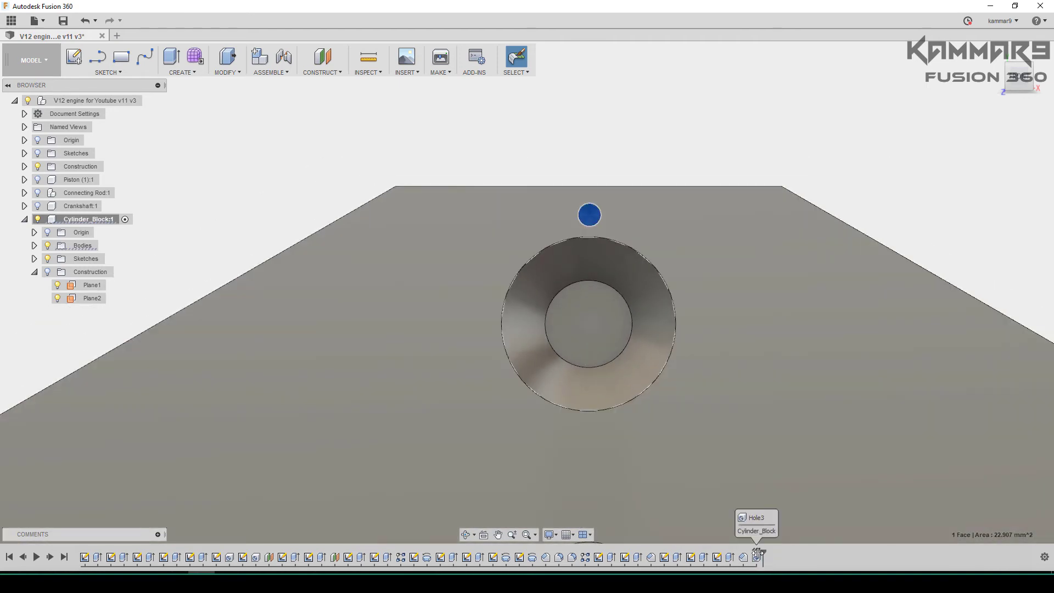
{"action": "left_click_drag", "start_coordinate": [761, 555], "coordinate": [750, 555]}
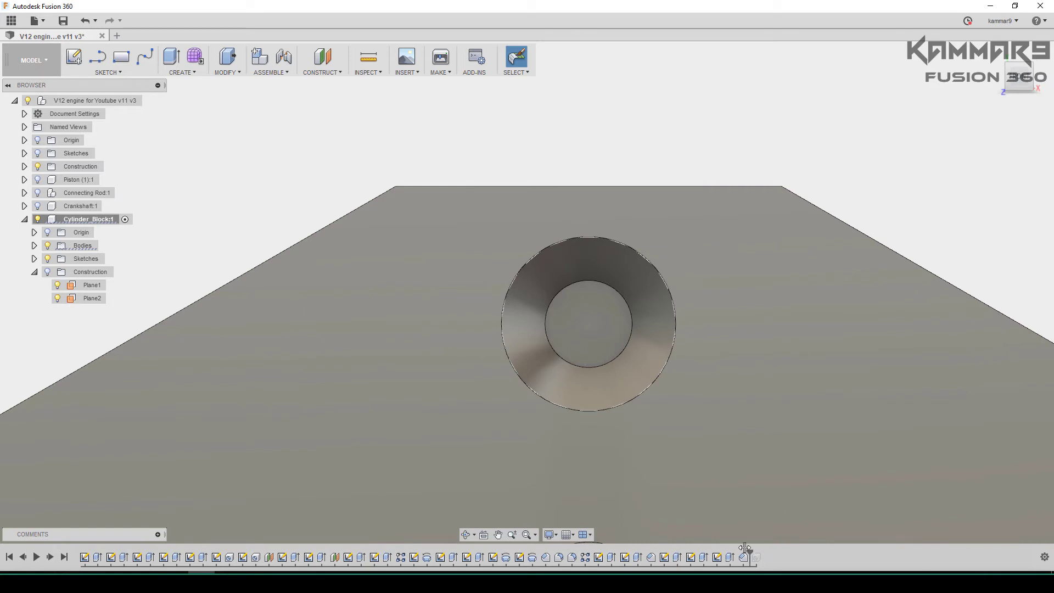
Create a sketch on the block's front face and place a sketch point above the 40 mm bore.
{"action": "left_click", "coordinate": [411, 328]}
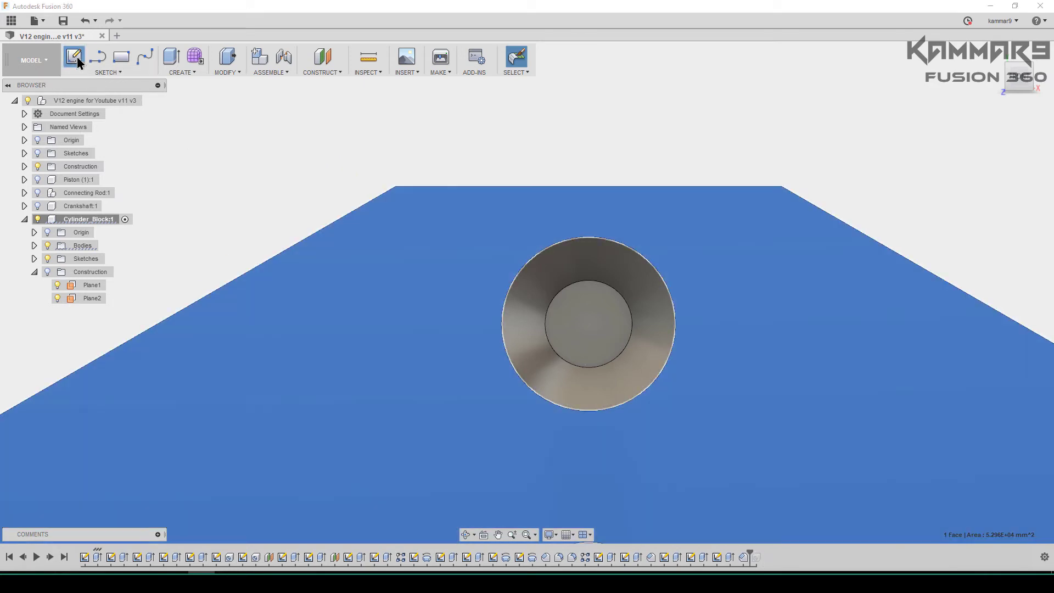
{"action": "left_click", "coordinate": [73, 57]}
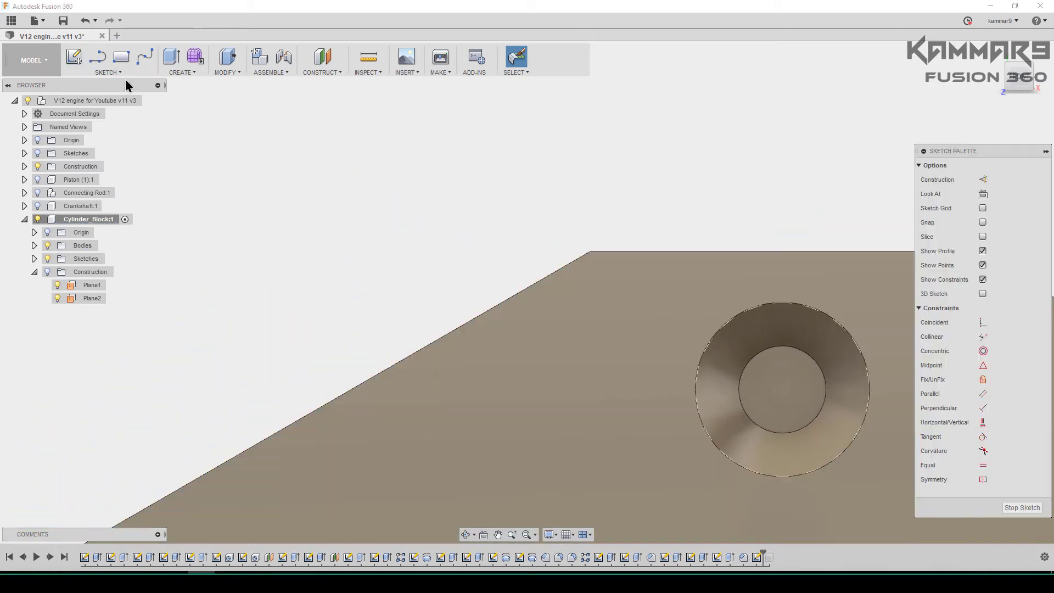
{"action": "left_click", "coordinate": [122, 69]}
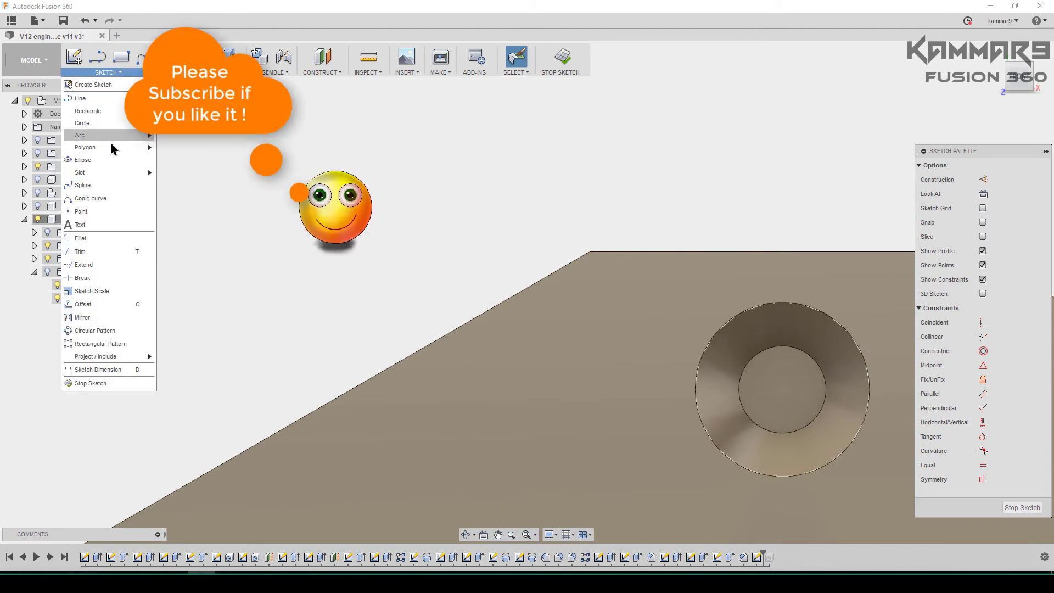
{"action": "left_click", "coordinate": [104, 213]}
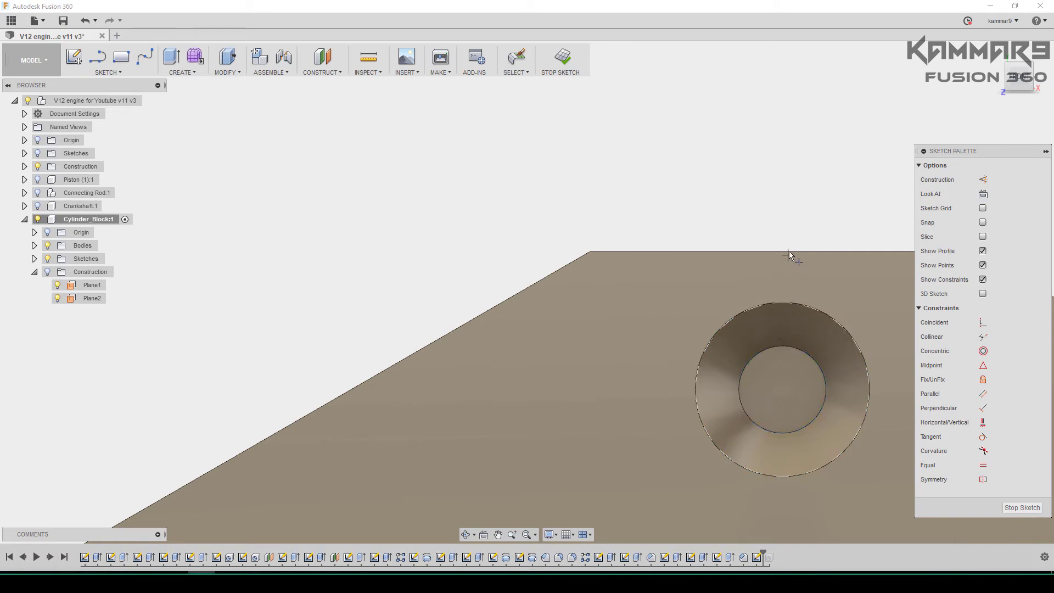
{"action": "left_click", "coordinate": [782, 280]}
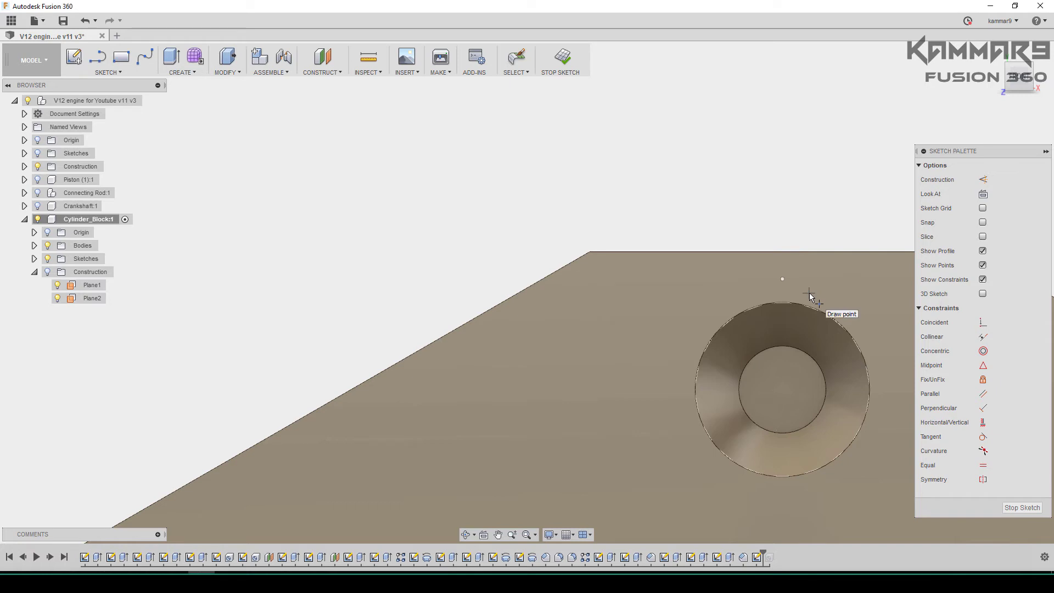
Dimension the vertical distance between the sketch point and the bore's centre as 25 mm.
{"action": "key", "text": "d"}
{"action": "left_click", "coordinate": [782, 279]}
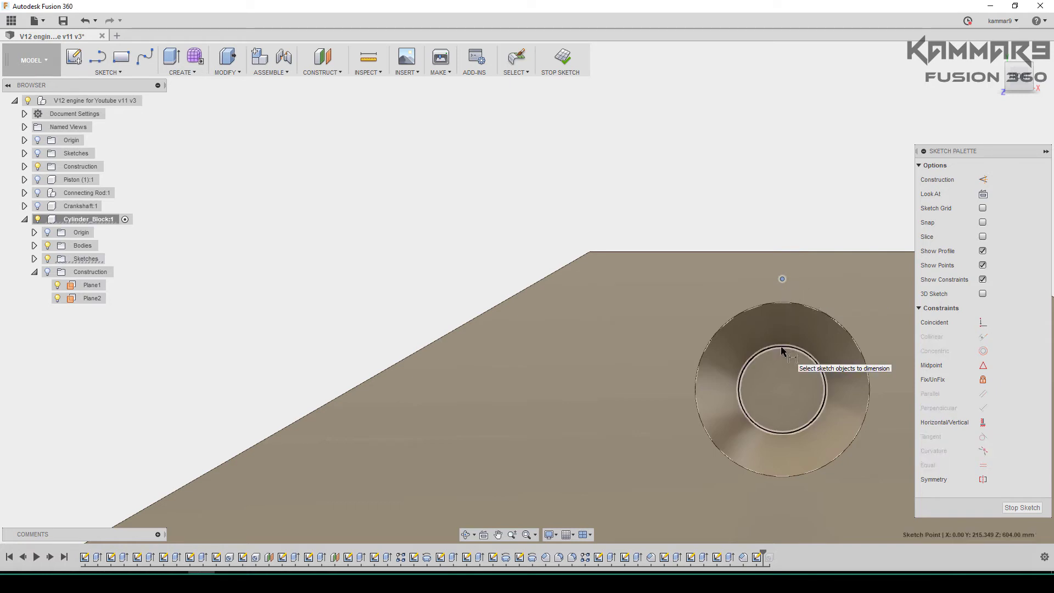
{"action": "left_click", "coordinate": [782, 351]}
{"action": "left_click", "coordinate": [663, 333]}
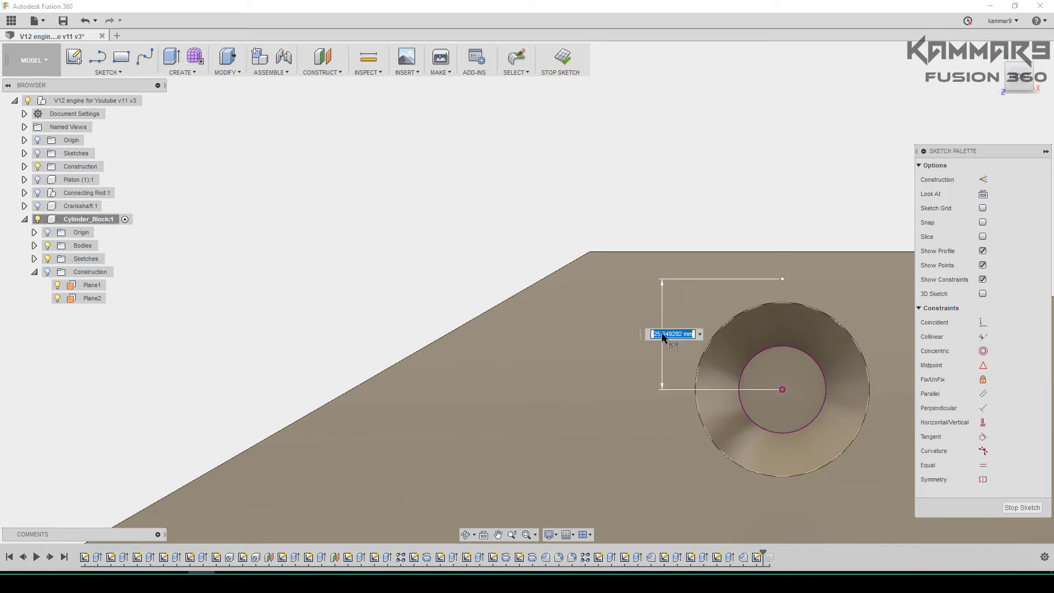
{"action": "type", "text": "25"}
{"action": "key", "text": "Return"}
{"action": "key", "text": "Escape"}
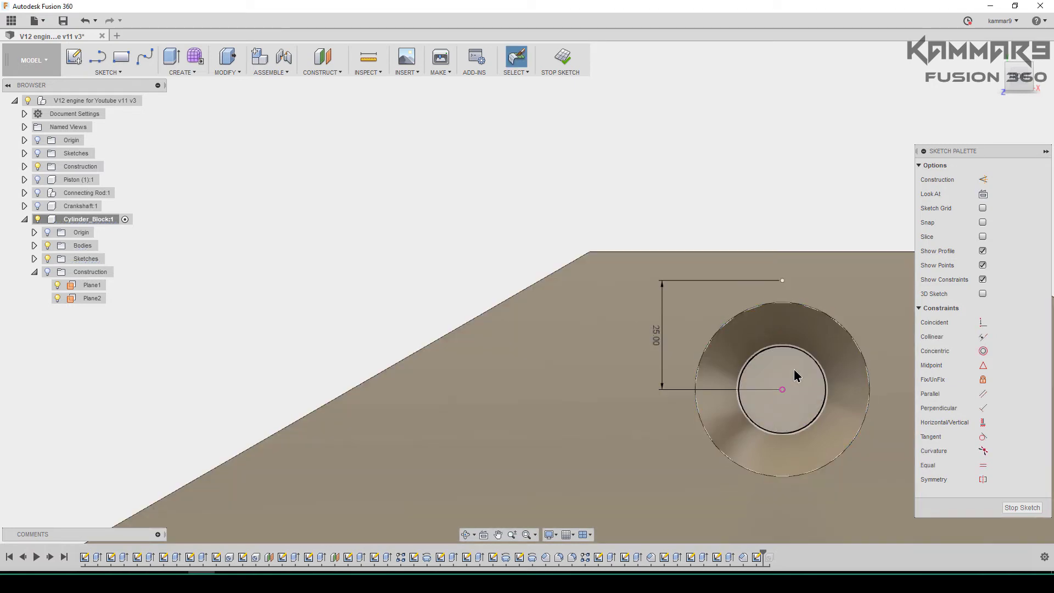
Align the sketch point with the bore's centre using a Horizontal/Vertical constraint and finish the sketch.
{"action": "left_click", "coordinate": [783, 389]}
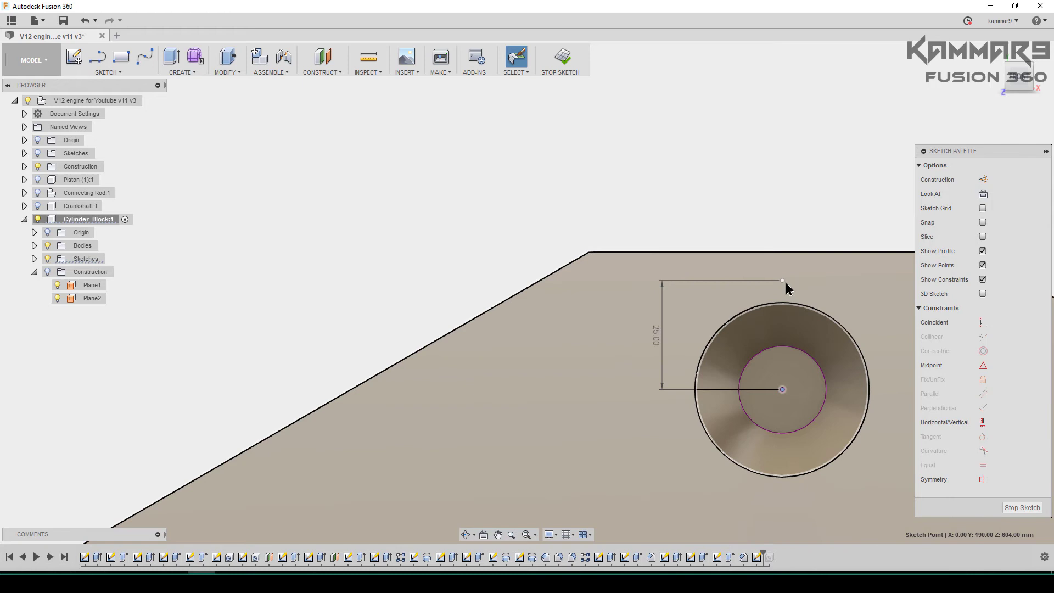
{"action": "left_click", "coordinate": [783, 281], "text": "shift"}
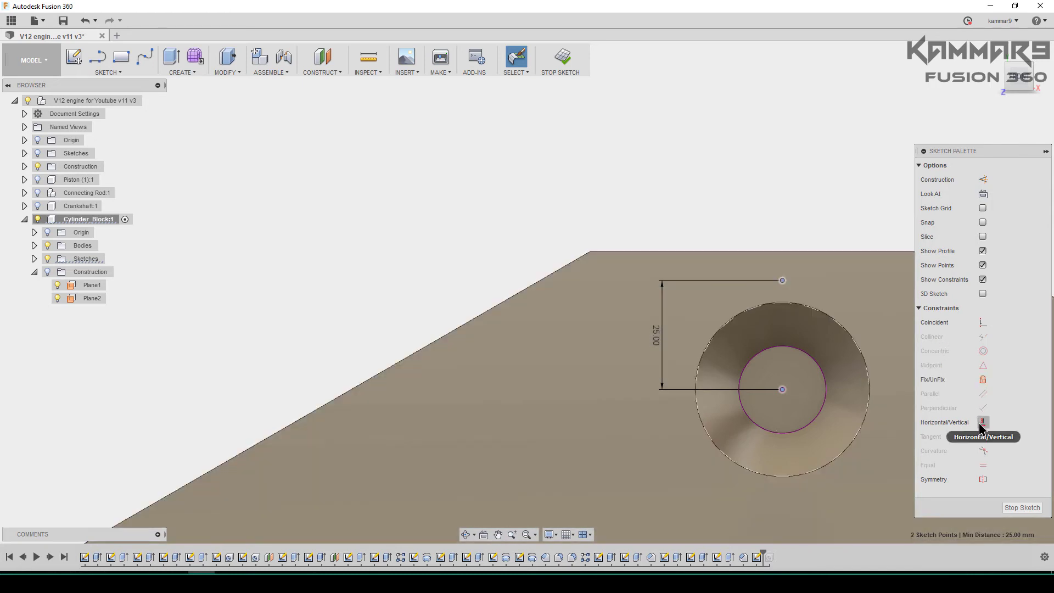
{"action": "left_click", "coordinate": [983, 422]}
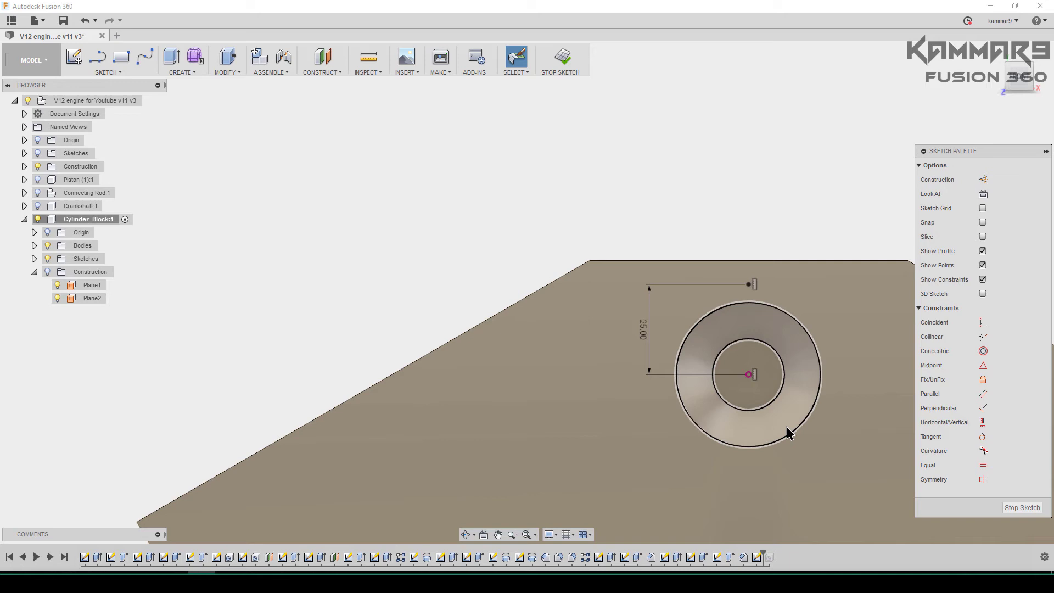
{"action": "left_click", "coordinate": [1013, 509]}
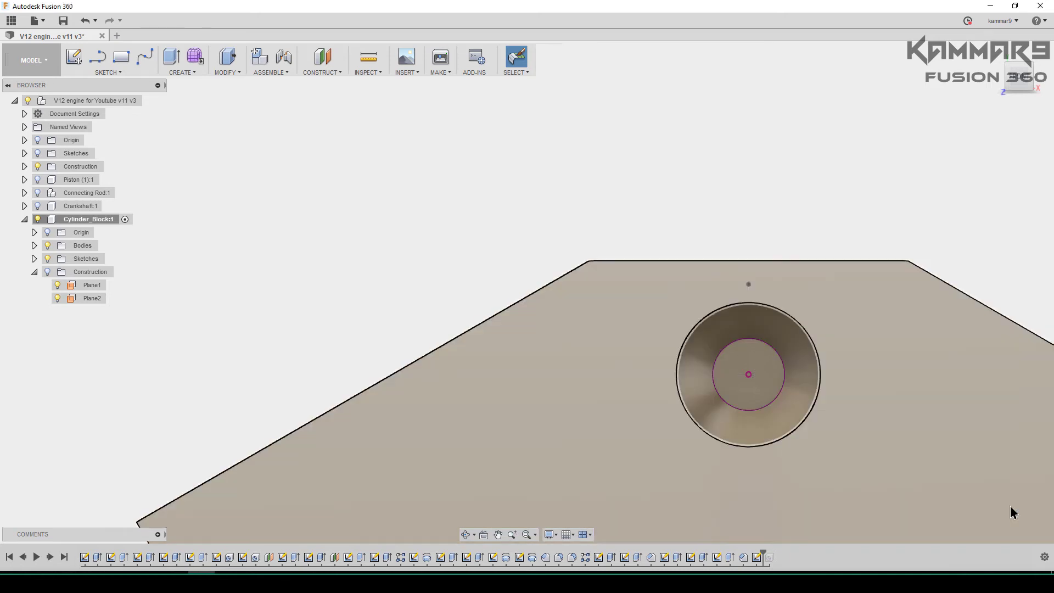
Roll the design history forward to just after the 5 mm hole feature.
{"action": "scroll", "coordinate": [649, 271], "scroll_direction": "down", "scroll_amount": 2}
{"action": "scroll", "coordinate": [752, 321], "scroll_direction": "up", "scroll_amount": 1}
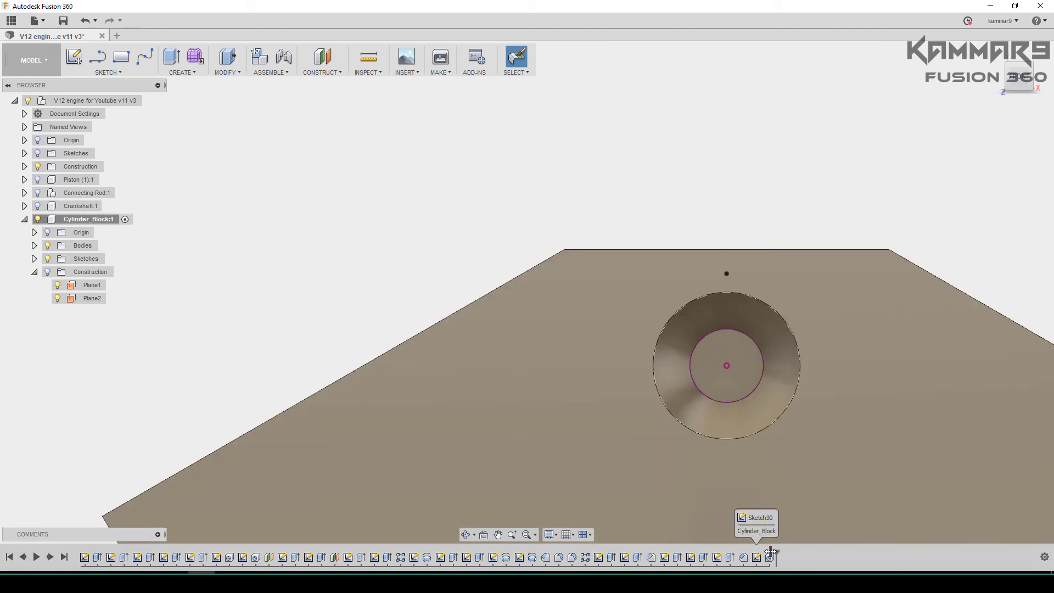
{"action": "left_click_drag", "start_coordinate": [764, 551], "coordinate": [771, 563]}
Edit the 5 mm hole feature so its centre snaps to the sketch point above the 40 mm bore.
{"action": "right_click", "coordinate": [772, 562]}
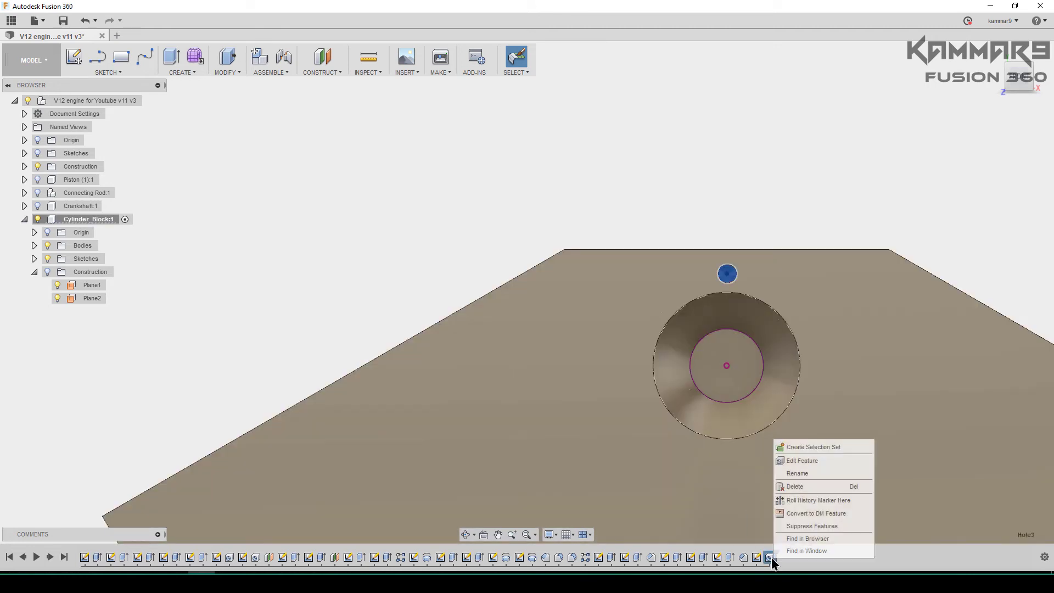
{"action": "left_click", "coordinate": [802, 463]}
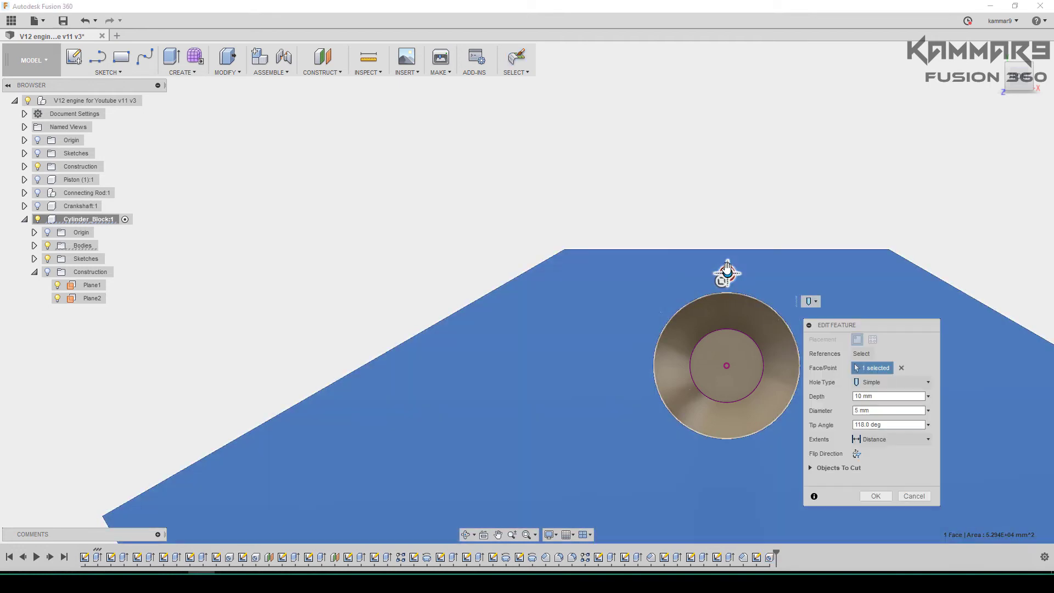
{"action": "scroll", "coordinate": [728, 271], "scroll_direction": "up", "scroll_amount": 5}
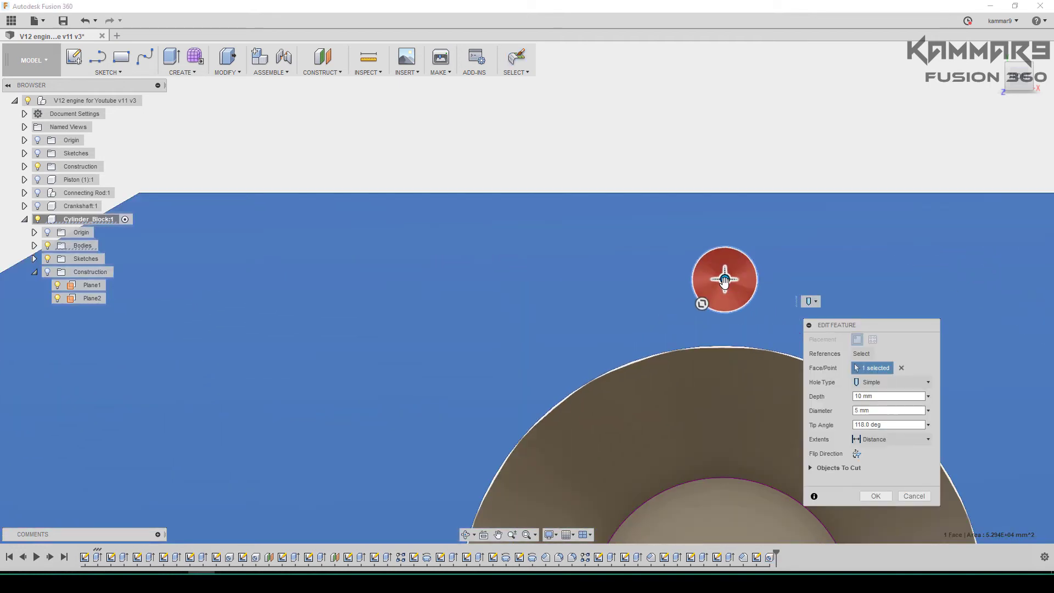
{"action": "mouse_move", "coordinate": [724, 282]}
{"action": "left_mouse_down"}
{"action": "mouse_move", "coordinate": [739, 300]}
{"action": "mouse_move", "coordinate": [725, 313]}
{"action": "mouse_move", "coordinate": [726, 282]}
{"action": "mouse_move", "coordinate": [683, 288]}
{"action": "left_mouse_up"}
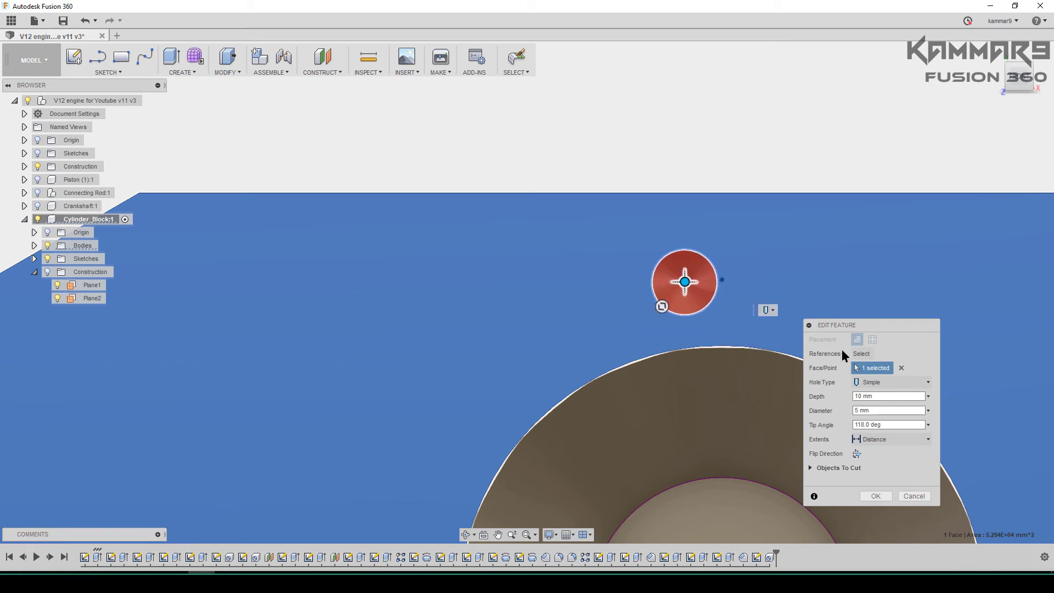
{"action": "left_click", "coordinate": [723, 283]}
{"action": "left_click", "coordinate": [876, 496]}
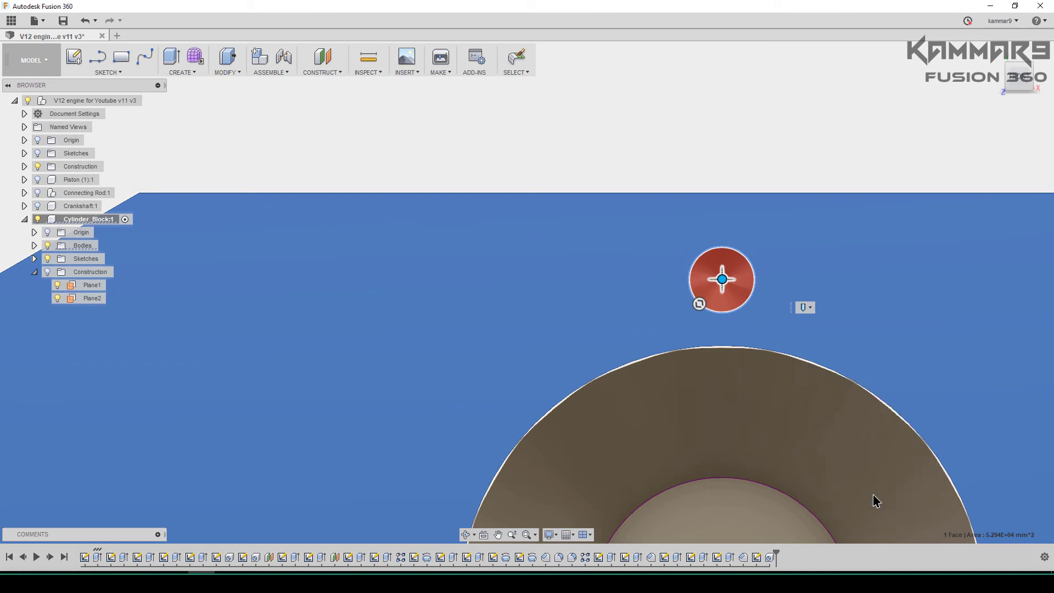
{"action": "scroll", "coordinate": [697, 302], "scroll_direction": "down", "scroll_amount": 5}
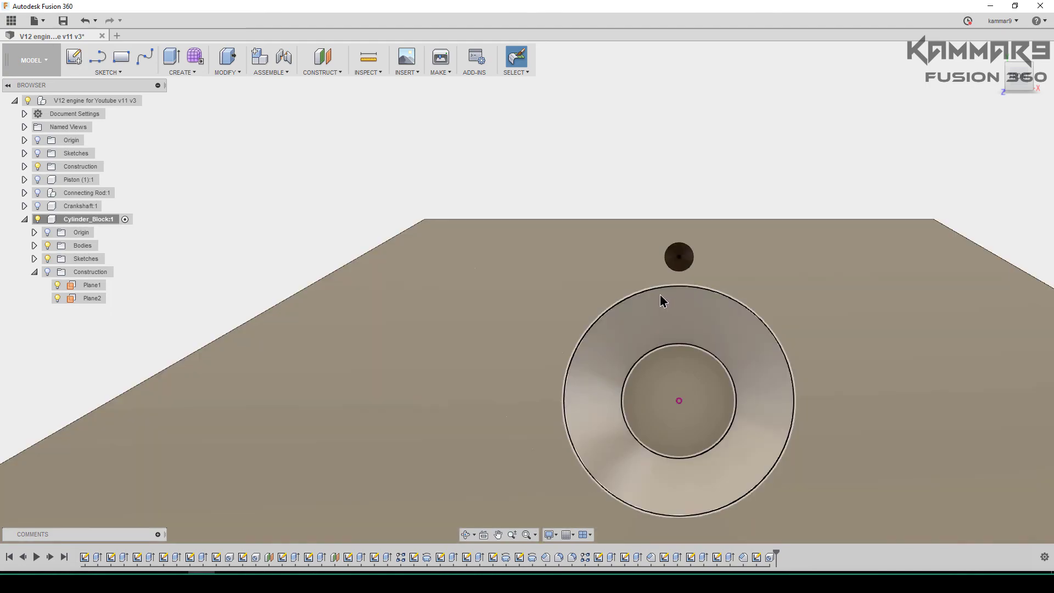
Start a circular pattern of type Features and choose the 5 mm hole above the bore as its object.
{"action": "middle_click_drag", "start_coordinate": [659, 294], "coordinate": [650, 302], "text": "shift"}
{"action": "scroll", "coordinate": [665, 262], "scroll_direction": "down", "scroll_amount": 2}
{"action": "scroll", "coordinate": [620, 258], "scroll_direction": "down", "scroll_amount": 4}
{"action": "scroll", "coordinate": [551, 374], "scroll_direction": "up", "scroll_amount": 3}
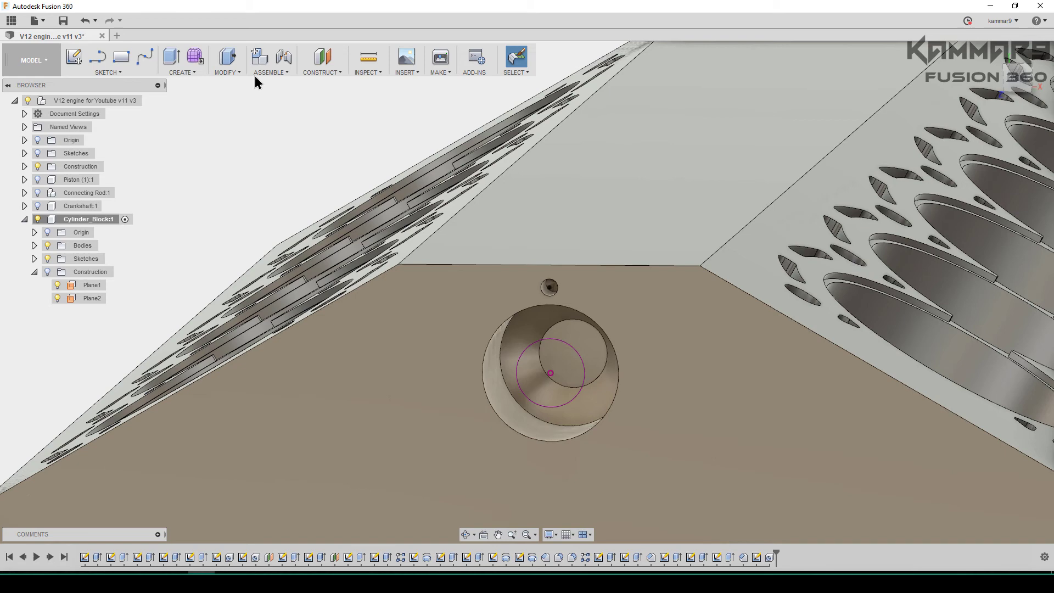
{"action": "left_click", "coordinate": [236, 73]}
{"action": "mouse_move", "coordinate": [199, 74]}
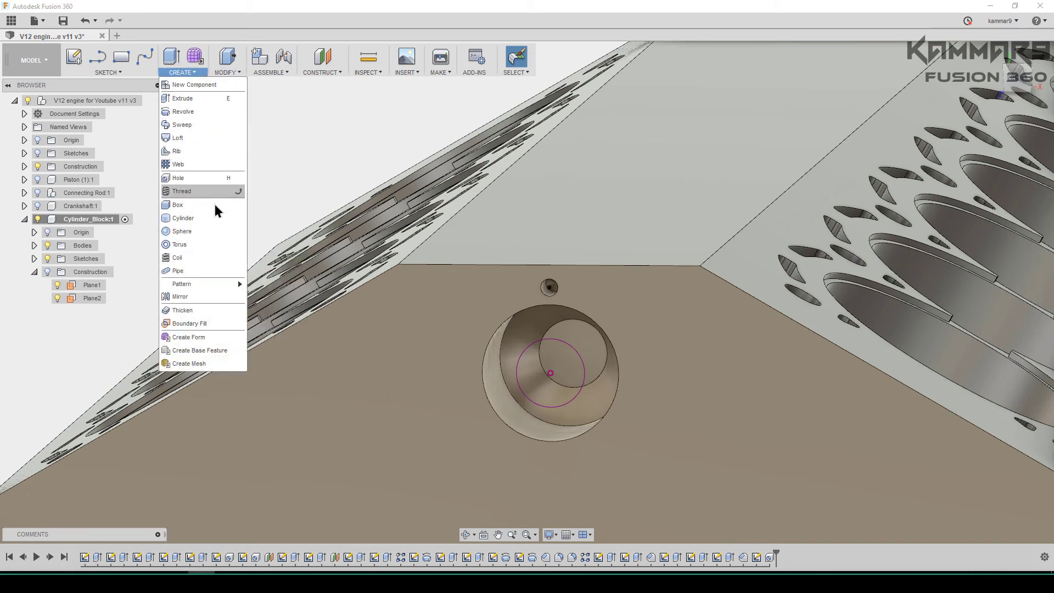
{"action": "mouse_move", "coordinate": [200, 288]}
{"action": "left_click", "coordinate": [256, 299]}
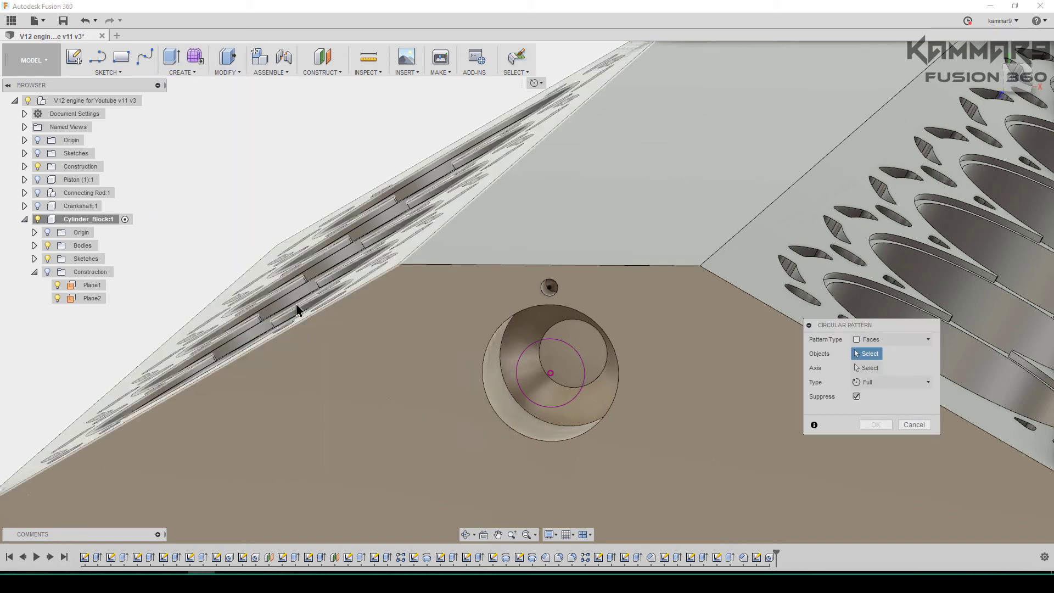
{"action": "scroll", "coordinate": [542, 336], "scroll_direction": "up", "scroll_amount": 2}
{"action": "left_click", "coordinate": [858, 339]}
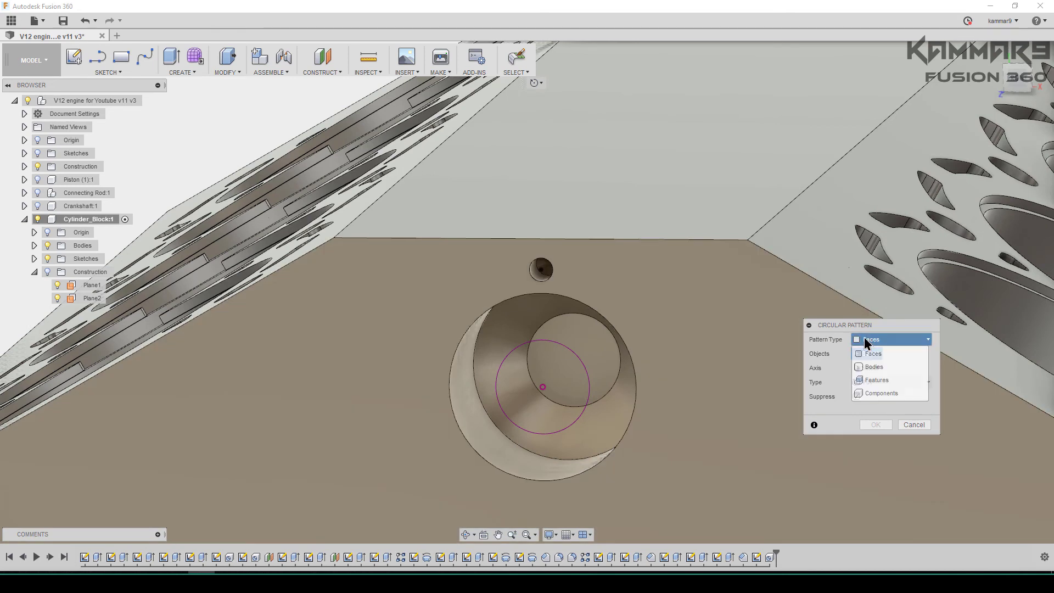
{"action": "left_click", "coordinate": [878, 379]}
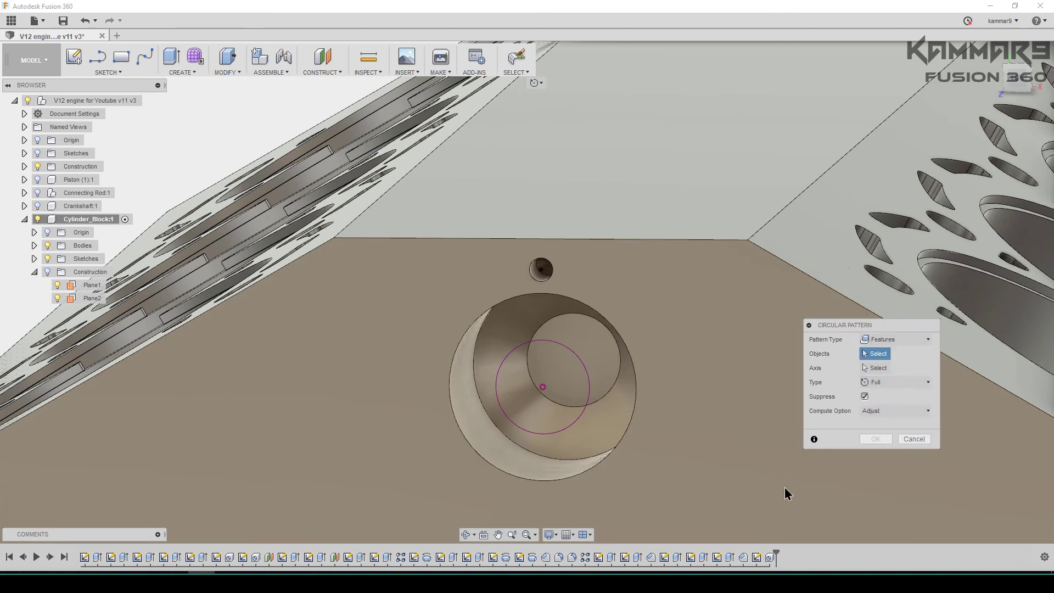
{"action": "left_click", "coordinate": [771, 557]}
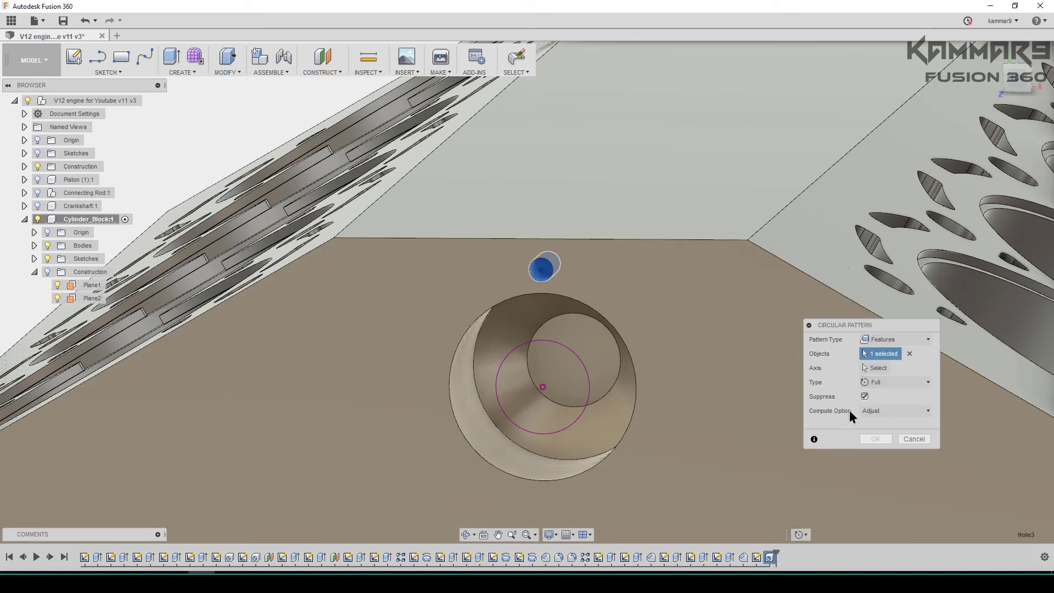
Pattern the 5 mm hole fully around the bore's axis with a quantity of 3.
{"action": "left_click", "coordinate": [875, 368]}
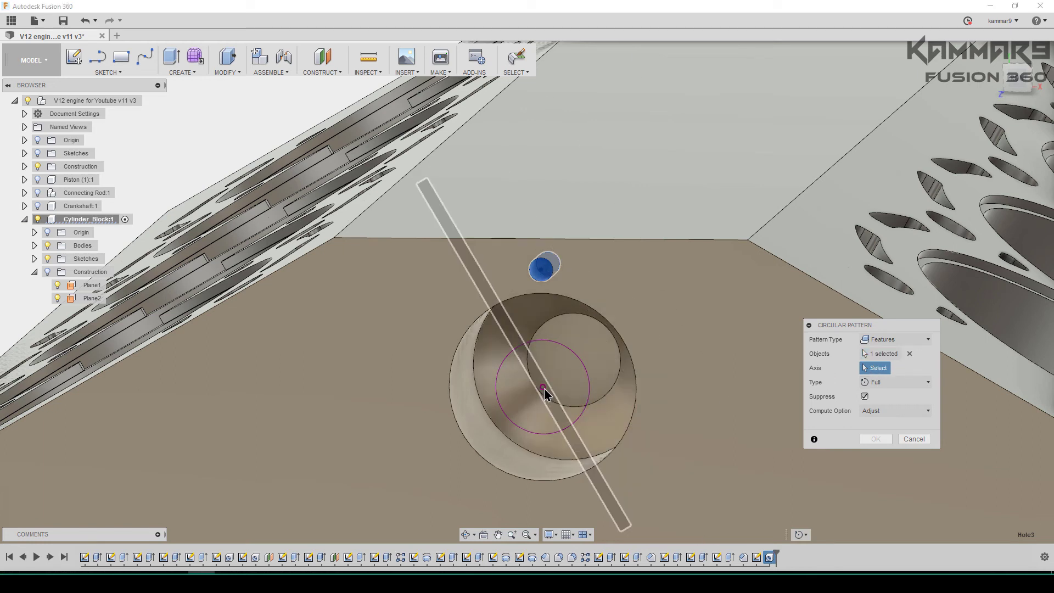
{"action": "left_click", "coordinate": [575, 357]}
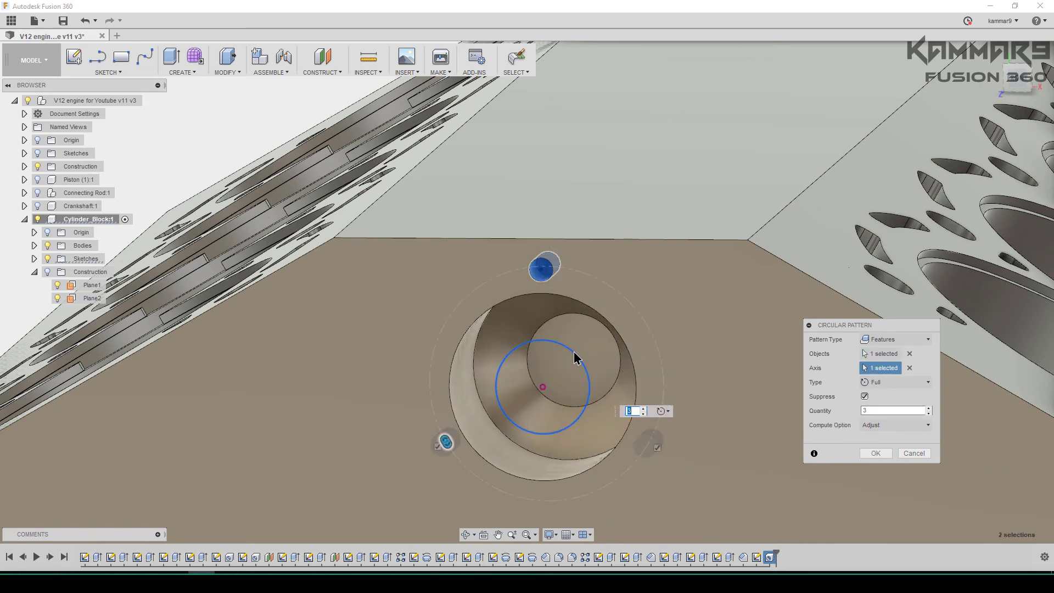
{"action": "left_click", "coordinate": [873, 454]}
{"action": "scroll", "coordinate": [746, 364], "scroll_direction": "down", "scroll_amount": 2}
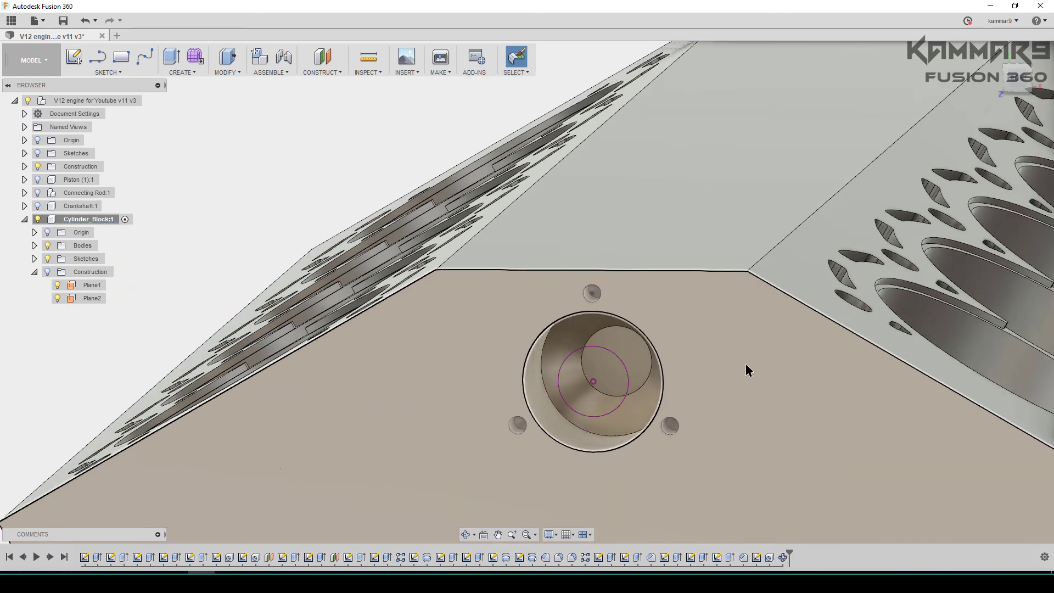
Save the V12 engine design with the patterned holes.
{"action": "middle_click_drag", "start_coordinate": [746, 364], "coordinate": [626, 347], "text": "shift"}
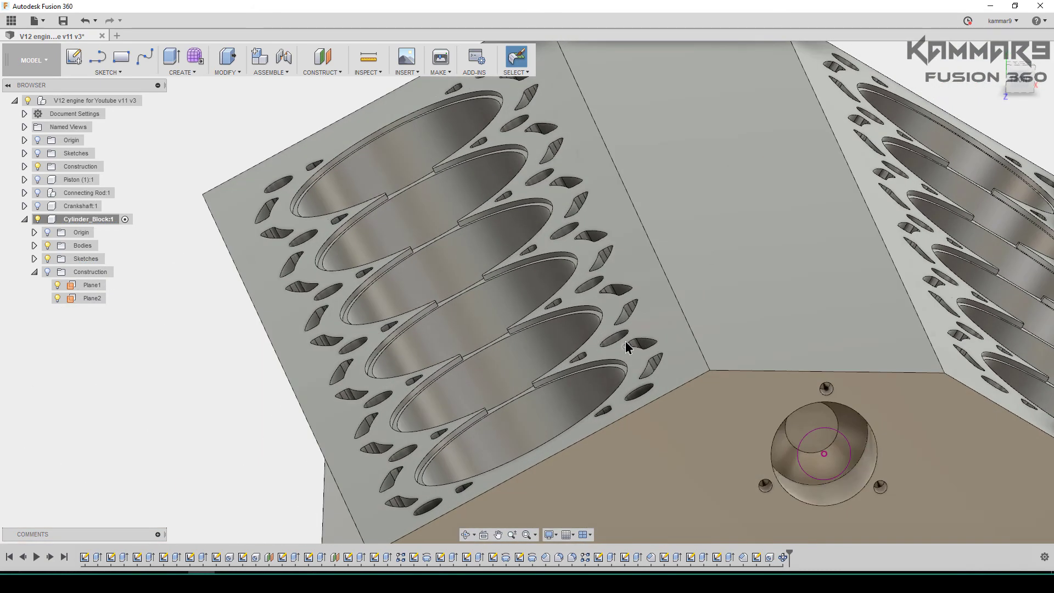
{"action": "scroll", "coordinate": [630, 356], "scroll_direction": "down", "scroll_amount": 6}
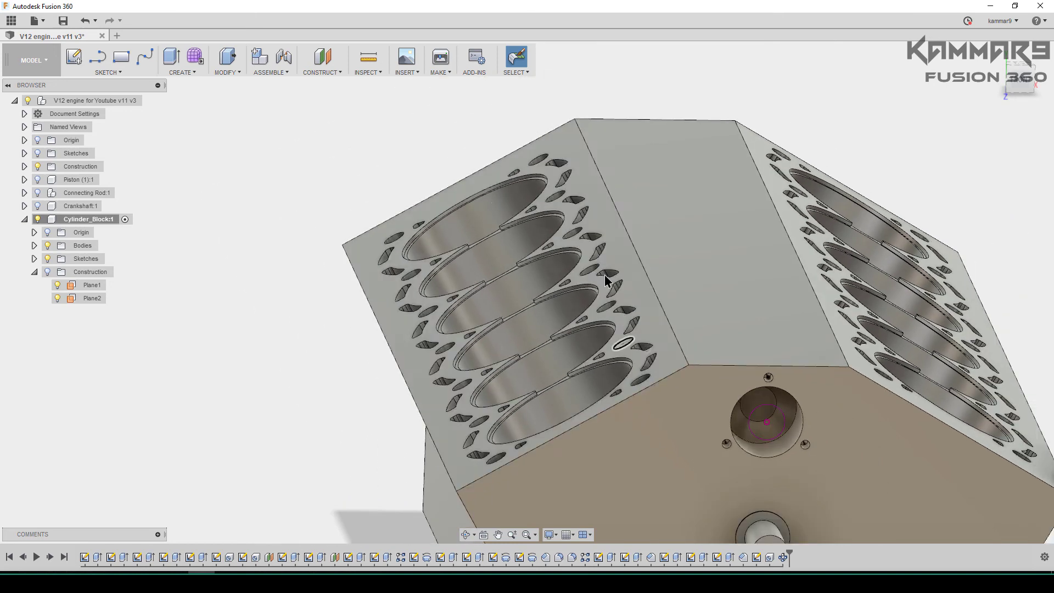
{"action": "middle_click_drag", "start_coordinate": [564, 261], "coordinate": [464, 299], "text": "shift"}
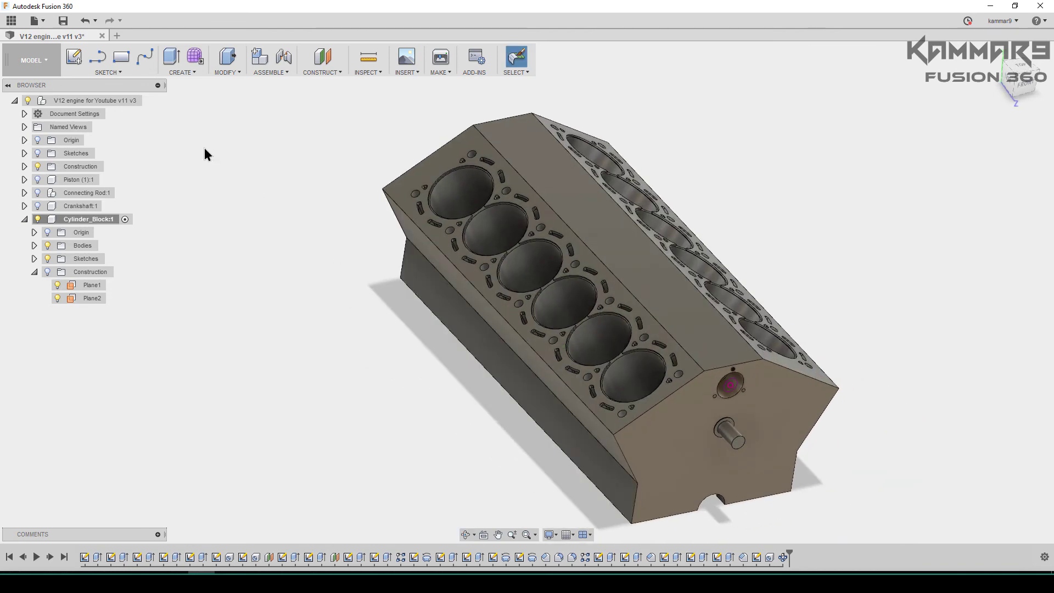
{"action": "left_click", "coordinate": [65, 21]}
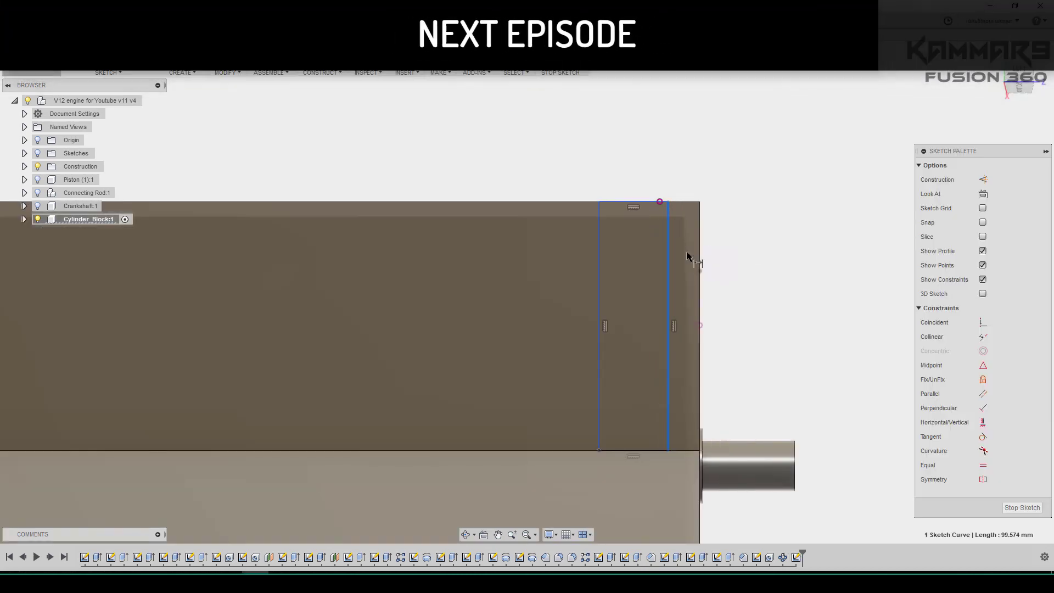
Dimension the sketched rectangle on the block's side as 12 mm from the front edge and 20 mm wide.
{"action": "left_click", "coordinate": [669, 253]}
{"action": "left_click", "coordinate": [641, 154]}
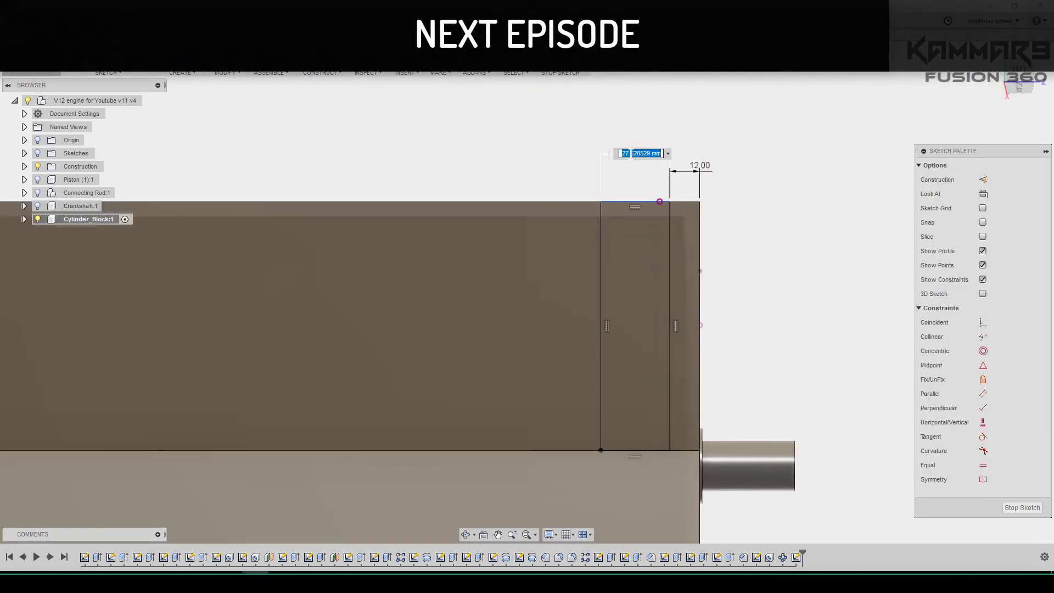
{"action": "type", "text": "20"}
{"action": "key", "text": "Return"}
{"action": "key", "text": "Escape"}
Select the rectangular profile on the block's side and start an Extrude with it.
{"action": "scroll", "coordinate": [741, 220], "scroll_direction": "down", "scroll_amount": 2}
{"action": "middle_click_drag", "start_coordinate": [741, 220], "coordinate": [700, 250], "text": "shift"}
{"action": "left_click", "coordinate": [700, 256]}
{"action": "key", "text": "e"}
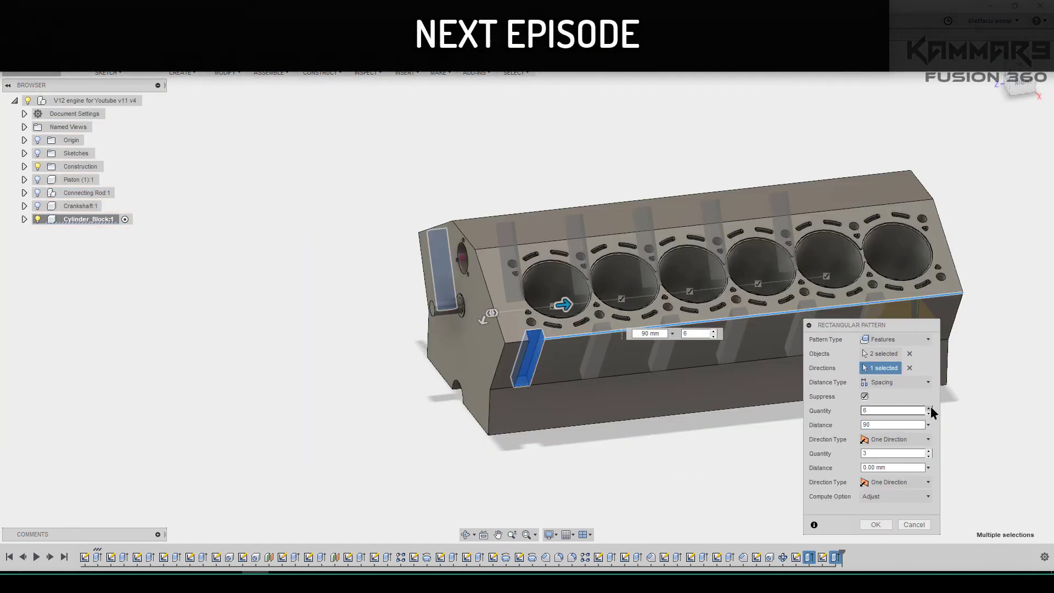
Dimension the front-face profile's top edge as 42 mm from the bore's vertical centreline to its outer corner.
{"action": "middle_click_drag", "start_coordinate": [647, 269], "coordinate": [716, 331], "text": "shift"}
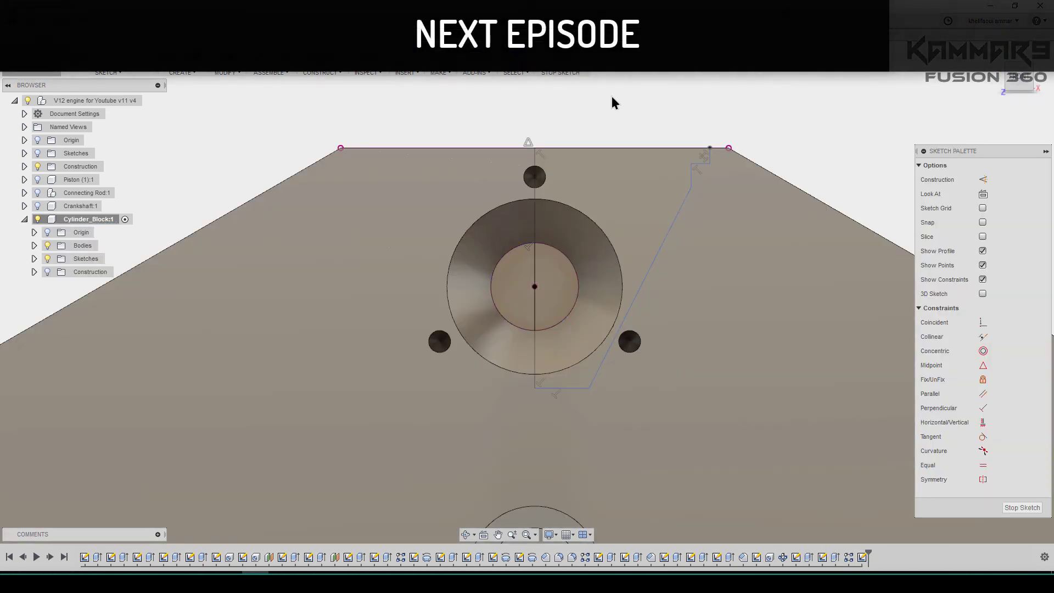
{"action": "left_click", "coordinate": [631, 152]}
{"action": "left_click", "coordinate": [634, 122]}
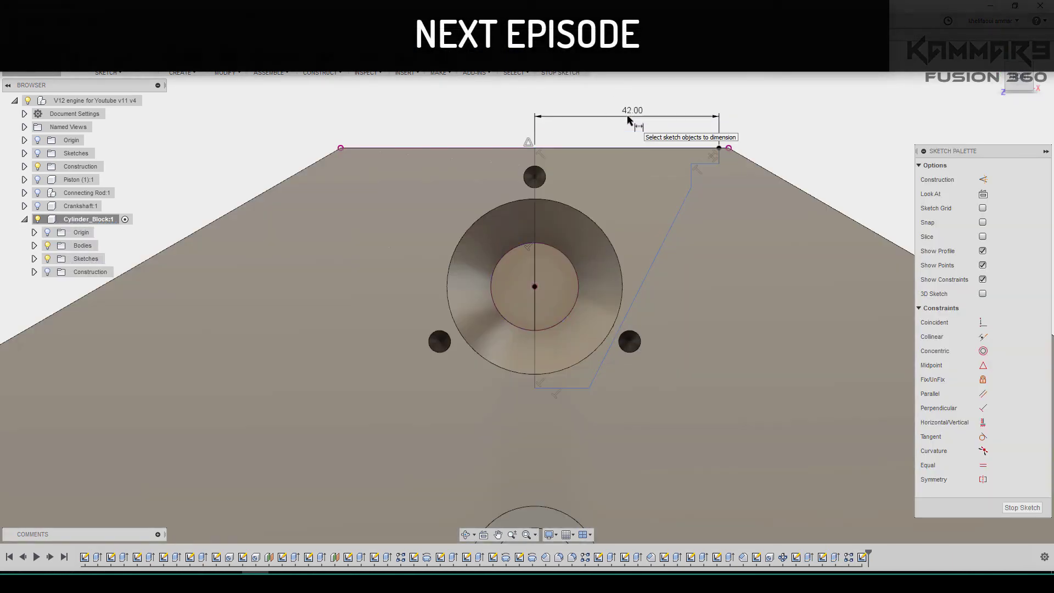